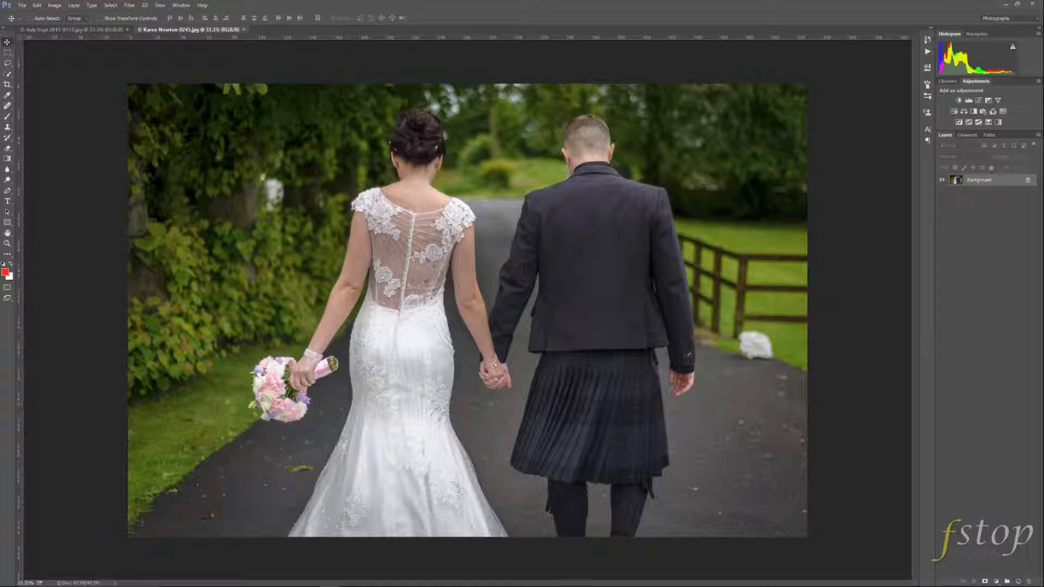
Step: Add a blank layer above the photo and set up the Brush tool with a bright red foreground colour
{"action": "left_click", "coordinate": [1018, 581]}
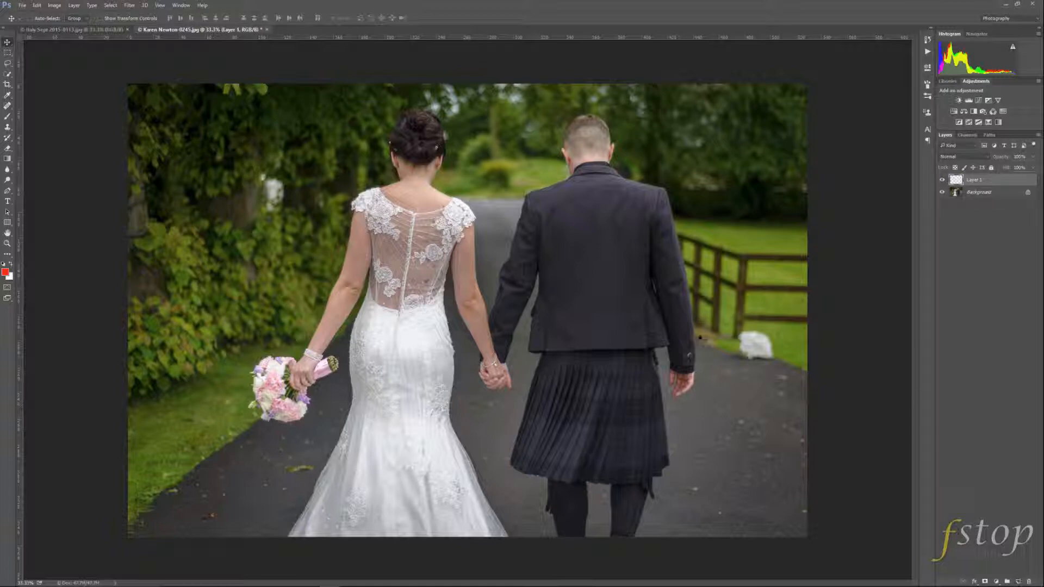
{"action": "key", "text": "b"}
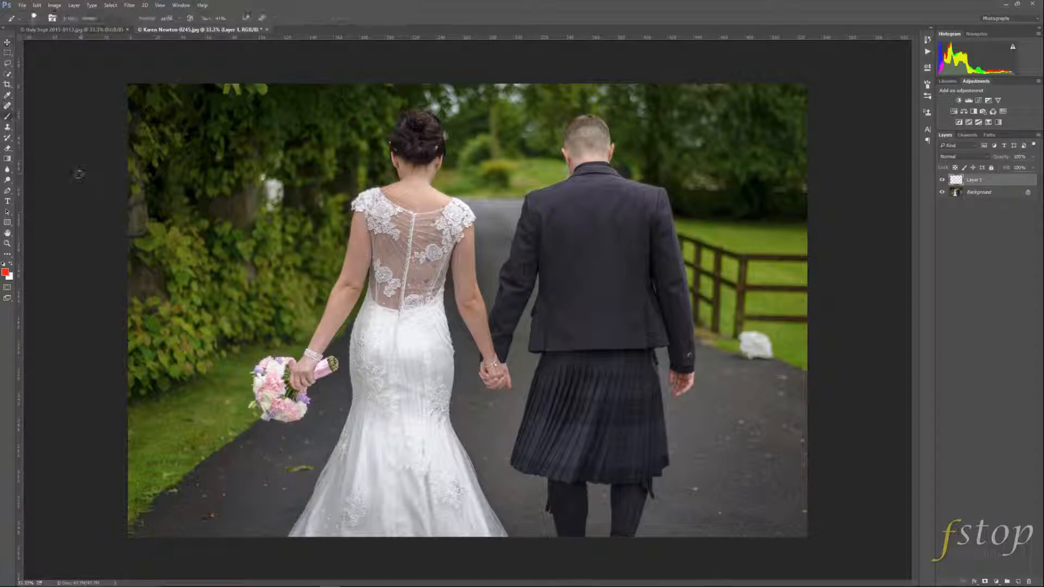
{"action": "left_click", "coordinate": [6, 272]}
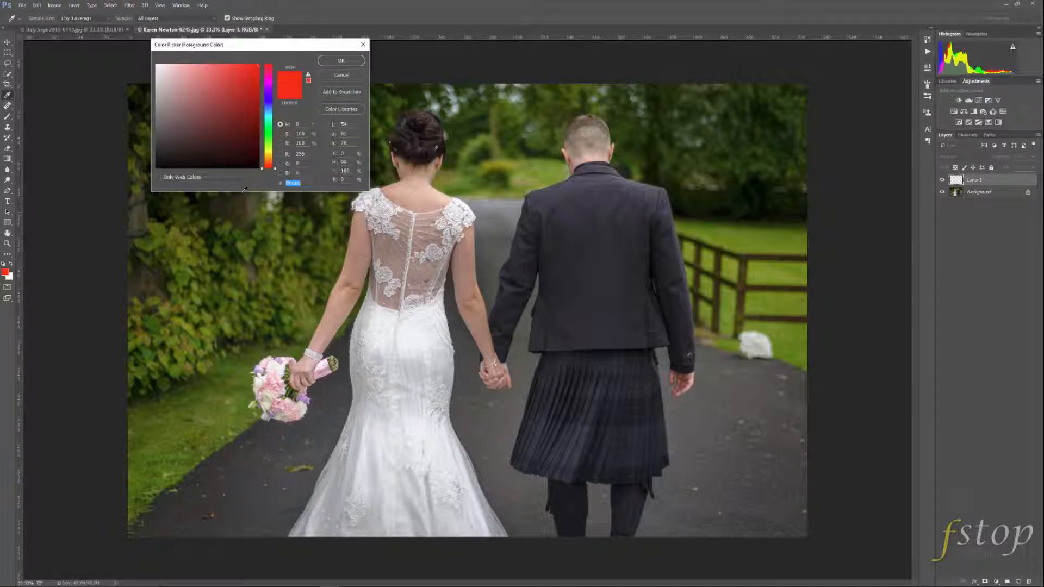
{"action": "type", "text": "ff0606"}
{"action": "left_click", "coordinate": [332, 61]}
Step: Circle the distractions in red: both leaves on the path, the overhanging leaves, the white object in the hedge and the white rock
{"action": "mouse_move", "coordinate": [296, 453]}
{"action": "left_mouse_down"}
{"action": "mouse_move", "coordinate": [272, 473]}
{"action": "mouse_move", "coordinate": [303, 453]}
{"action": "left_mouse_up"}
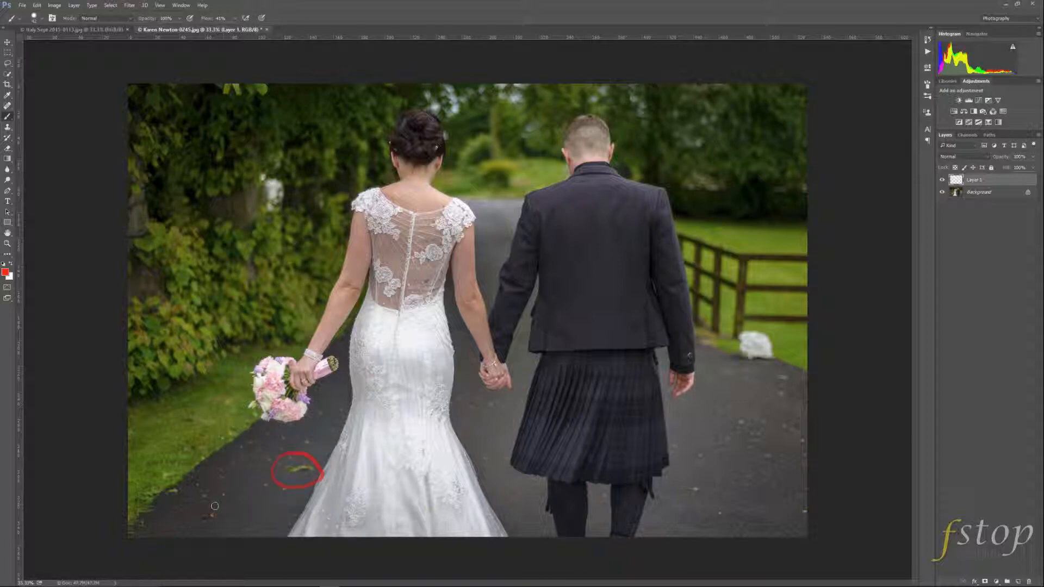
{"action": "mouse_move", "coordinate": [214, 505]}
{"action": "left_mouse_down"}
{"action": "mouse_move", "coordinate": [193, 521]}
{"action": "mouse_move", "coordinate": [227, 511]}
{"action": "mouse_move", "coordinate": [204, 506]}
{"action": "left_mouse_up"}
{"action": "mouse_move", "coordinate": [204, 84]}
{"action": "left_mouse_down"}
{"action": "mouse_move", "coordinate": [225, 103]}
{"action": "mouse_move", "coordinate": [275, 99]}
{"action": "mouse_move", "coordinate": [287, 86]}
{"action": "left_mouse_up"}
{"action": "mouse_move", "coordinate": [249, 172]}
{"action": "left_mouse_down"}
{"action": "mouse_move", "coordinate": [251, 221]}
{"action": "mouse_move", "coordinate": [302, 207]}
{"action": "mouse_move", "coordinate": [277, 163]}
{"action": "mouse_move", "coordinate": [255, 163]}
{"action": "left_mouse_up"}
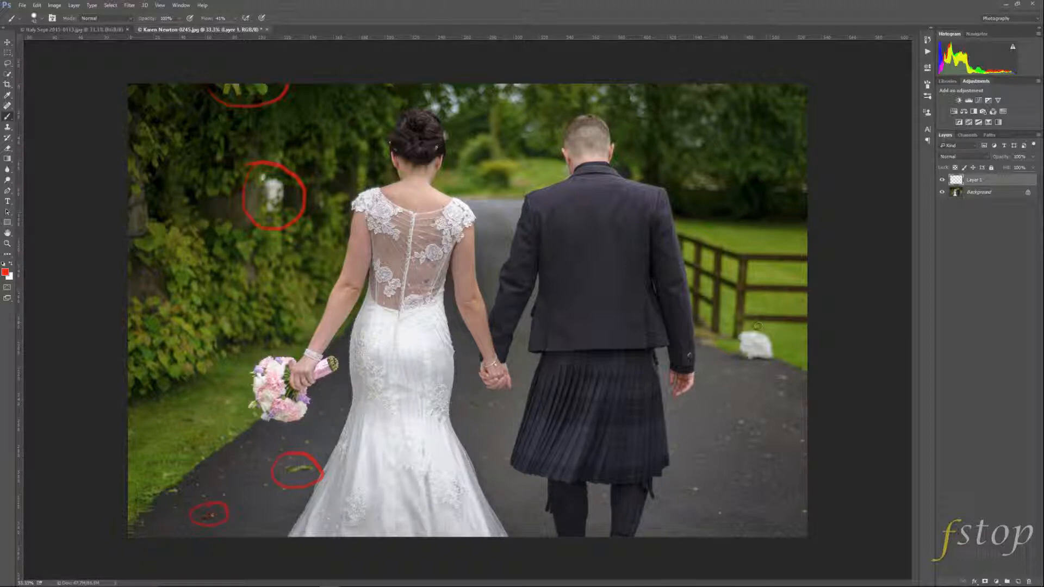
{"action": "mouse_move", "coordinate": [755, 320]}
{"action": "left_mouse_down"}
{"action": "mouse_move", "coordinate": [744, 371]}
{"action": "mouse_move", "coordinate": [774, 372]}
{"action": "mouse_move", "coordinate": [772, 324]}
{"action": "left_mouse_up"}
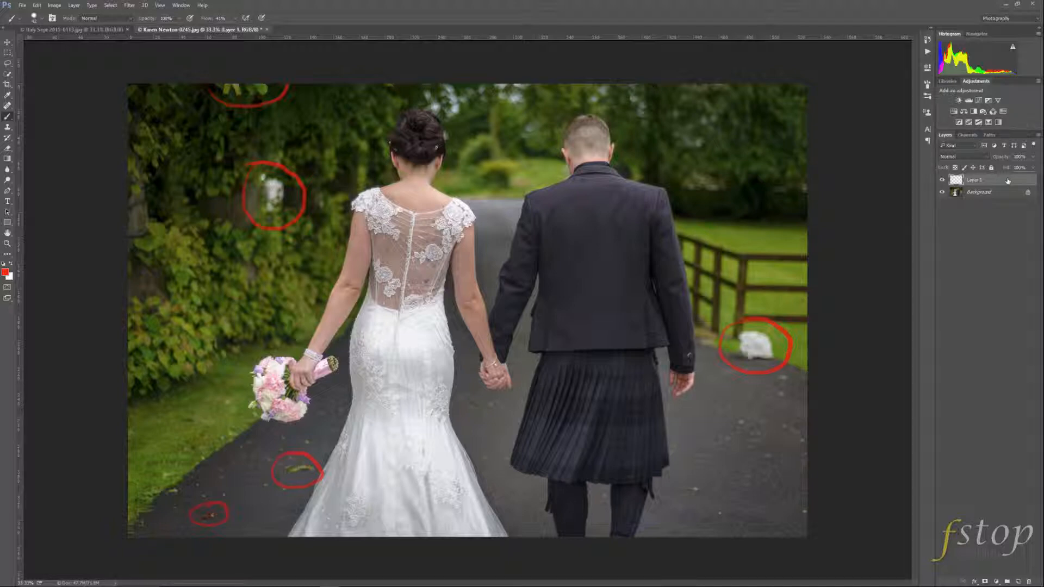
Step: Delete the layer with the red markings and duplicate the Background layer
{"action": "key", "text": "Delete"}
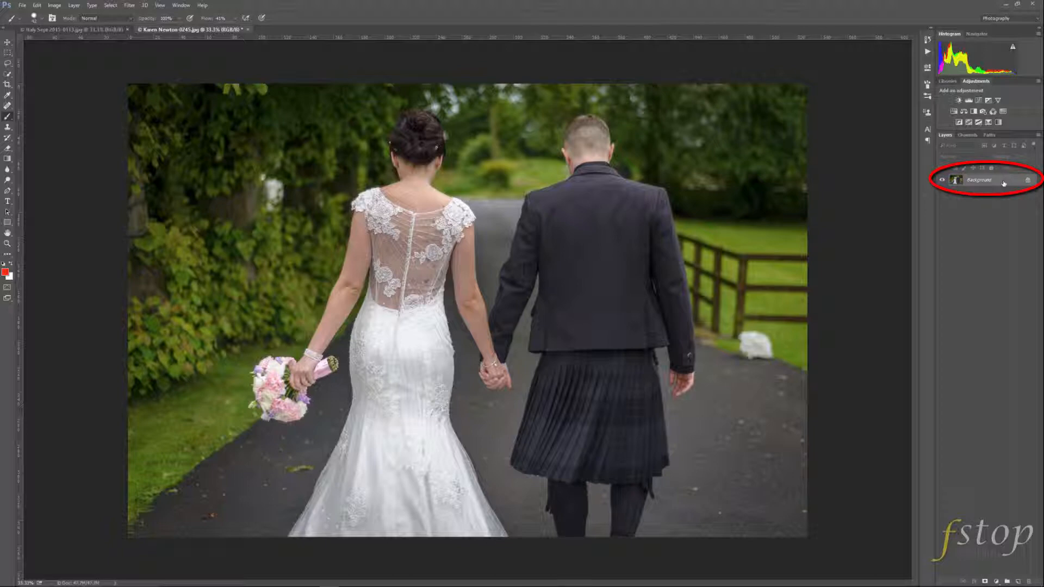
{"action": "left_click_drag", "start_coordinate": [1004, 183], "coordinate": [1019, 581]}
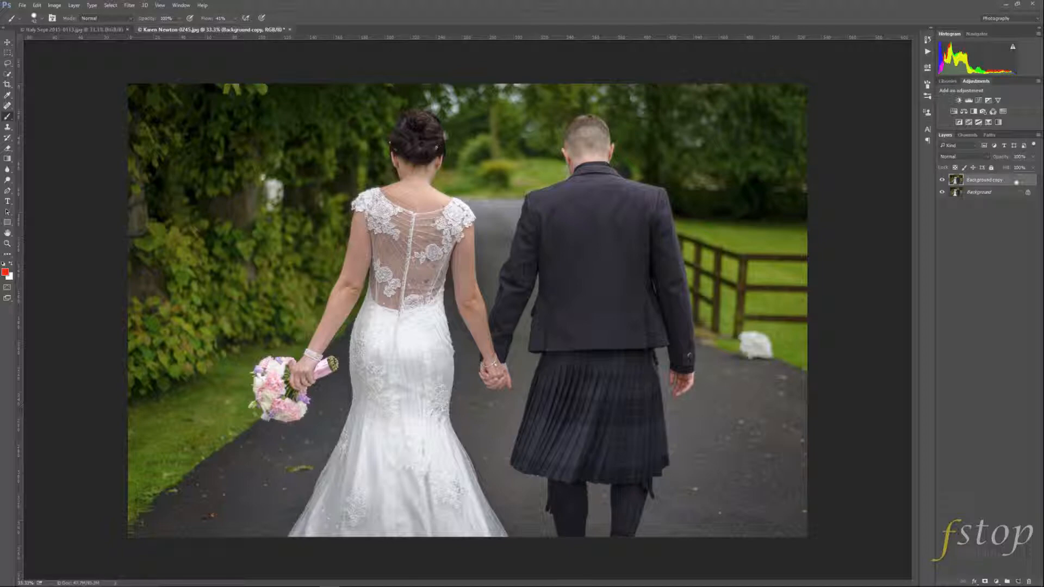
{"action": "key", "text": "ctrl+z"}
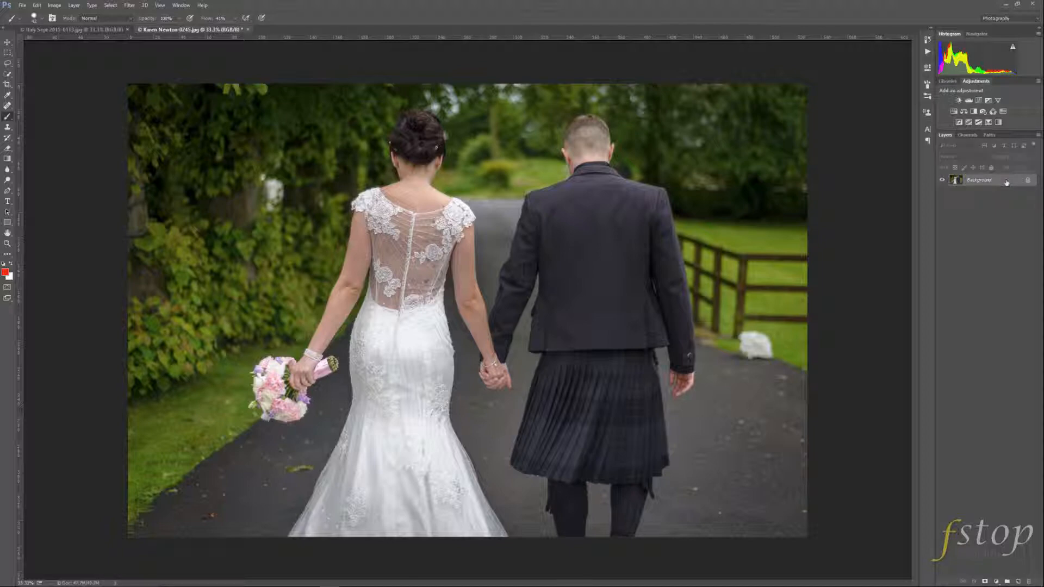
{"action": "key", "text": "ctrl+j"}
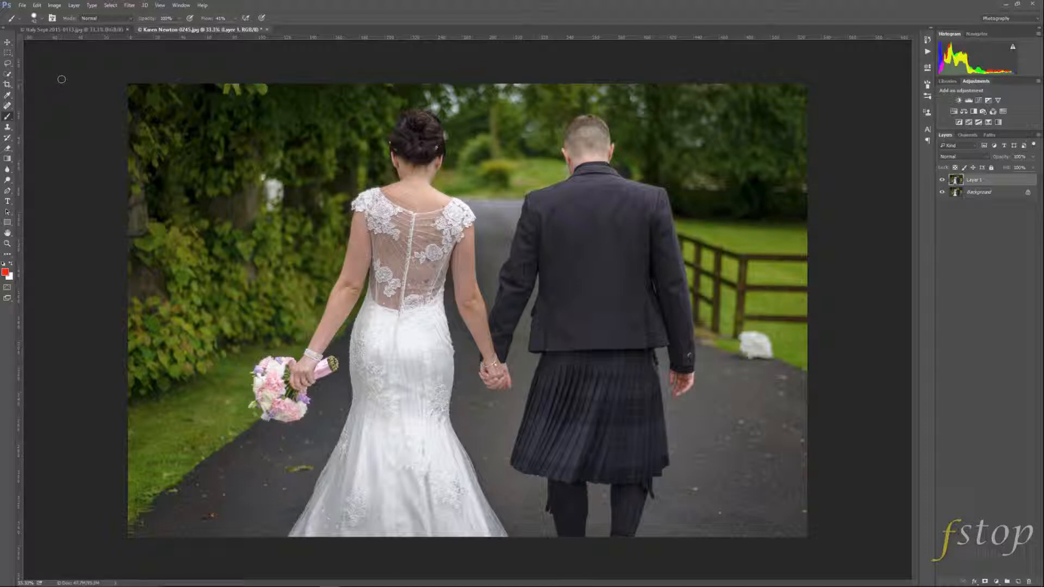
Step: Remove the yellow-green leaf on the path beside the dress with a lasso selection and a Content-Aware fill, and deselect
{"action": "left_click", "coordinate": [7, 64]}
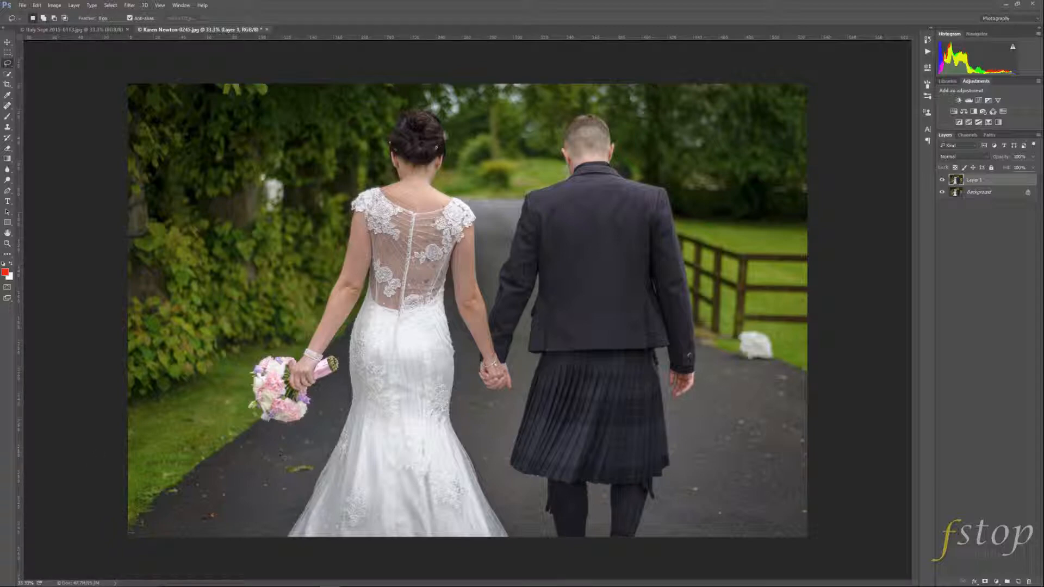
{"action": "mouse_move", "coordinate": [288, 461]}
{"action": "left_mouse_down"}
{"action": "mouse_move", "coordinate": [279, 471]}
{"action": "mouse_move", "coordinate": [326, 468]}
{"action": "mouse_move", "coordinate": [291, 461]}
{"action": "left_mouse_up"}
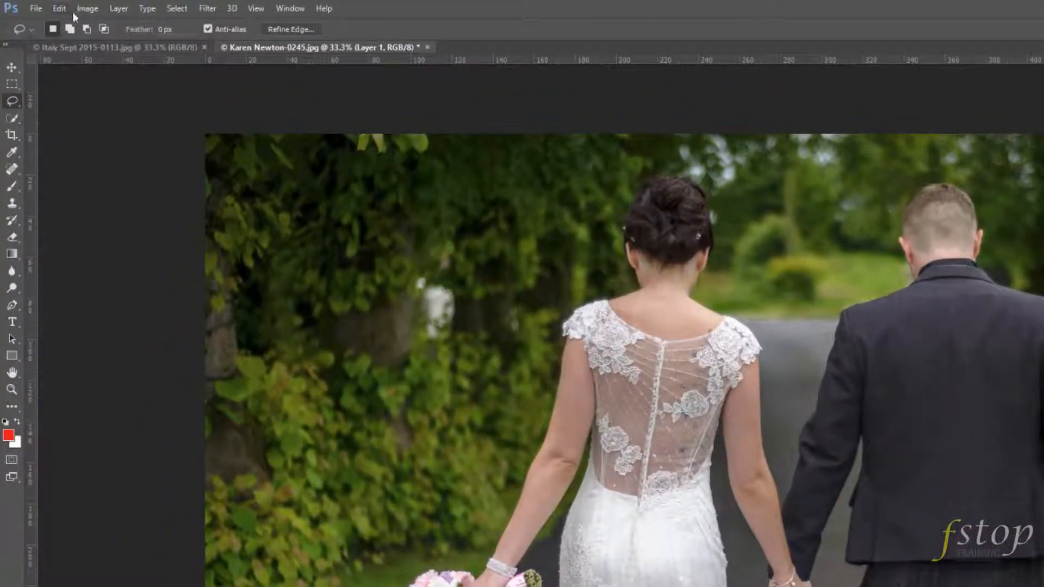
{"action": "left_click", "coordinate": [62, 10]}
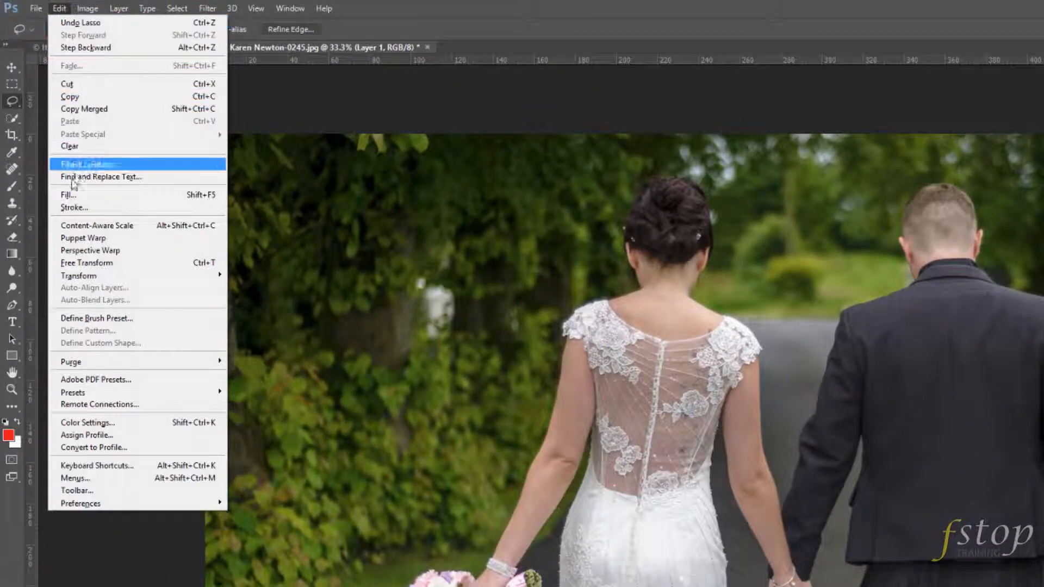
{"action": "left_click", "coordinate": [83, 197]}
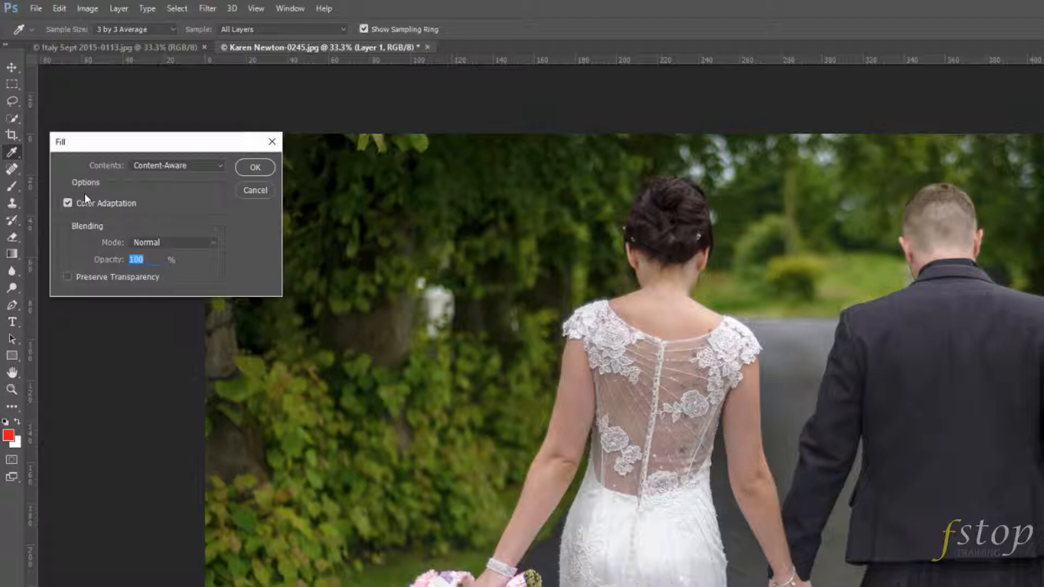
{"action": "left_click", "coordinate": [200, 165]}
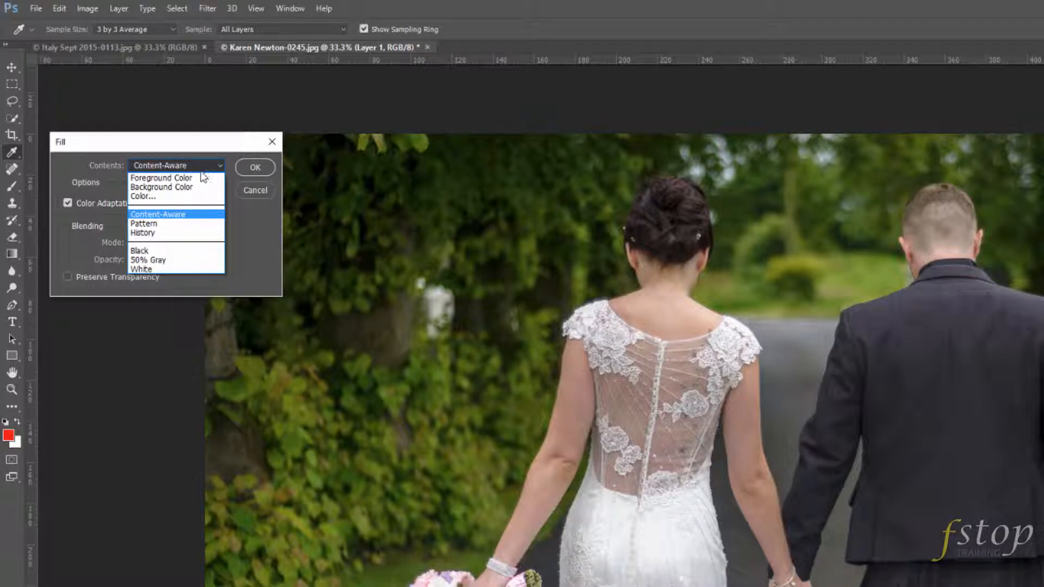
{"action": "left_click", "coordinate": [178, 215]}
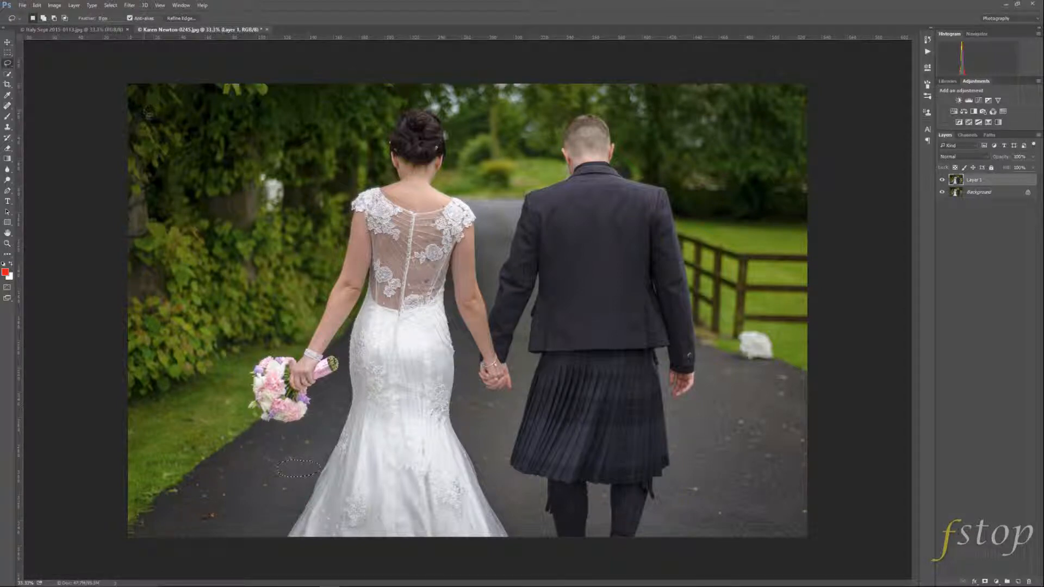
{"action": "key", "text": "ctrl"}
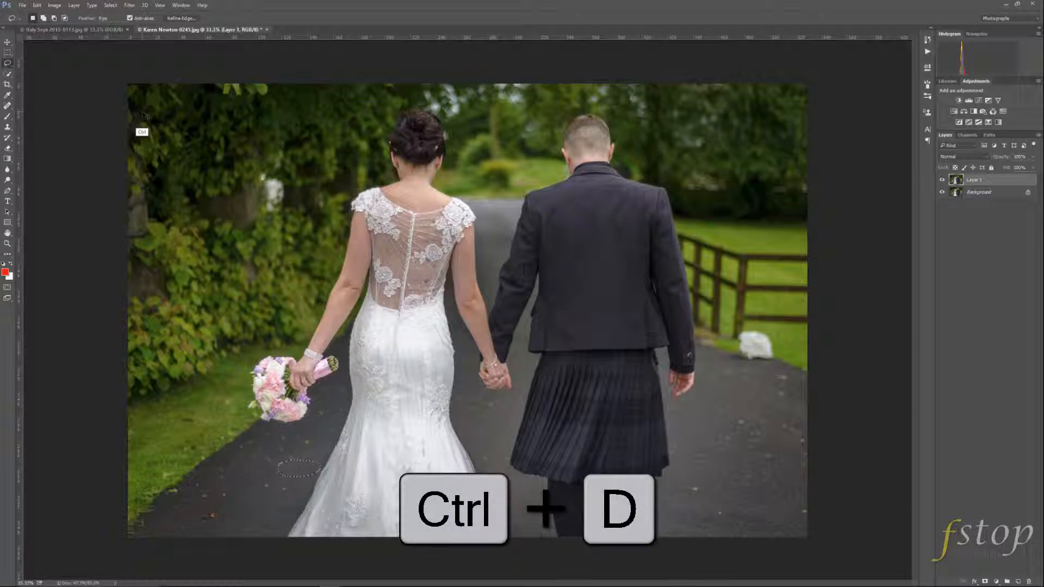
{"action": "key", "text": "ctrl+d"}
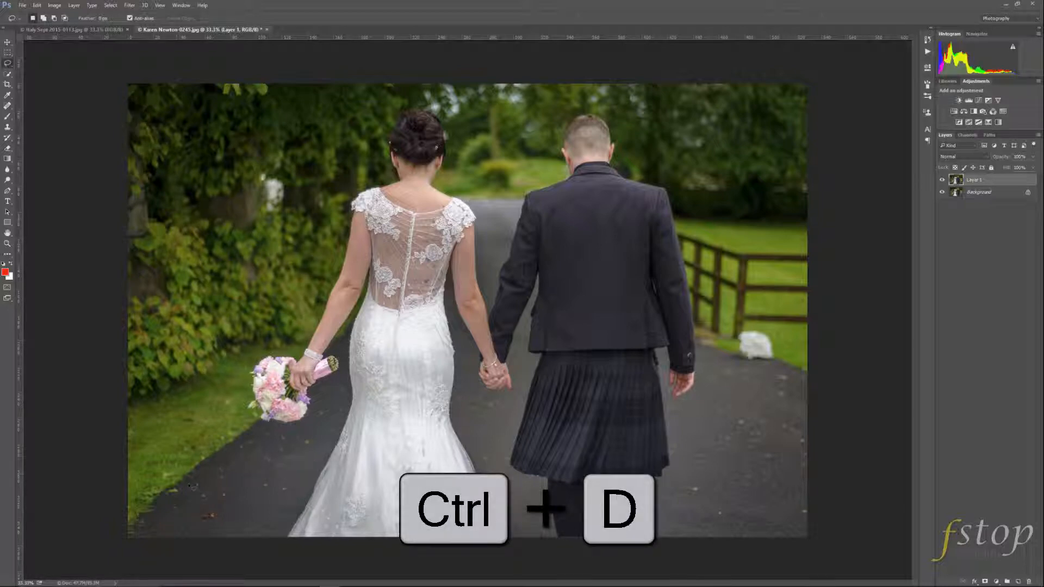
Step: Lasso the small brown leaf near the path's lower-left corner, fill it with Content-Aware, and clear the selection
{"action": "mouse_move", "coordinate": [209, 508]}
{"action": "left_mouse_down"}
{"action": "mouse_move", "coordinate": [220, 529]}
{"action": "mouse_move", "coordinate": [232, 516]}
{"action": "mouse_move", "coordinate": [208, 507]}
{"action": "left_mouse_up"}
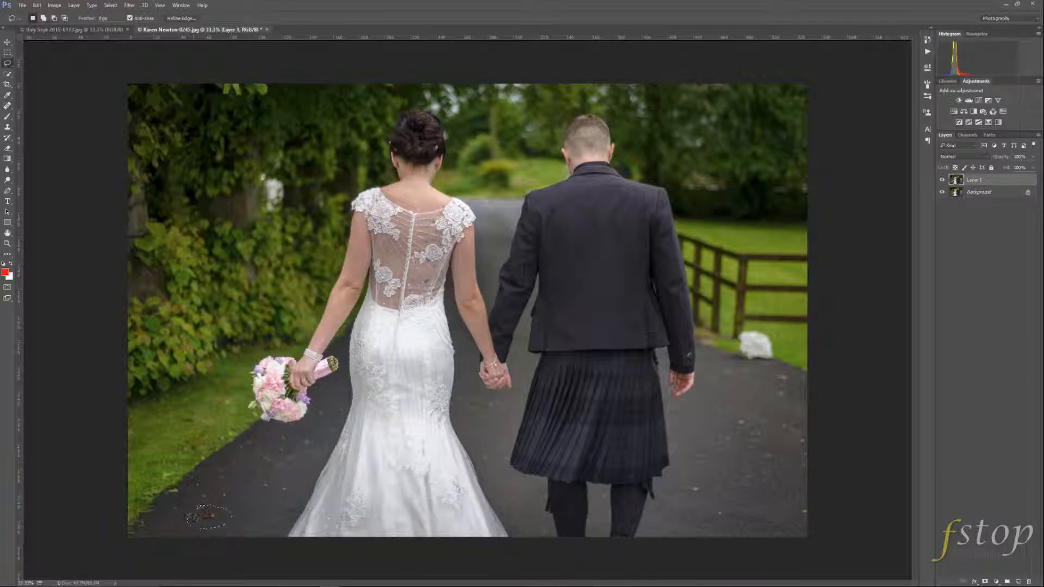
{"action": "left_click", "coordinate": [38, 5]}
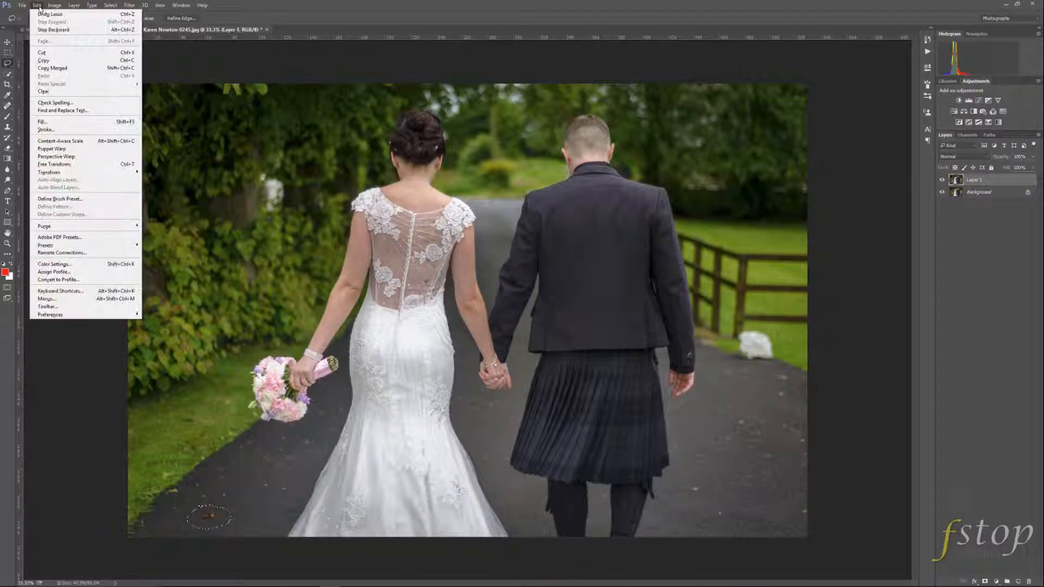
{"action": "left_click", "coordinate": [63, 123]}
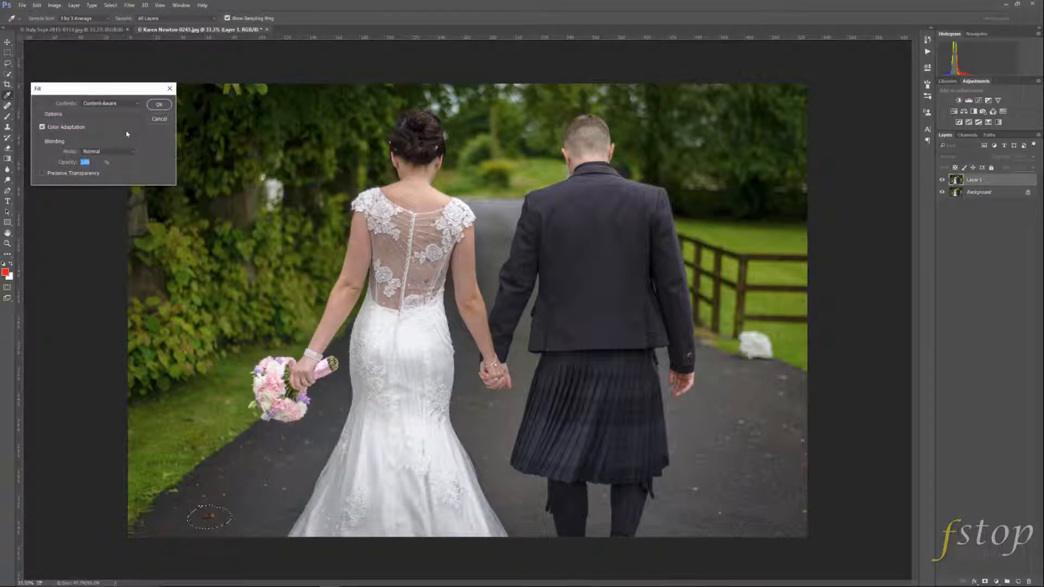
{"action": "left_click", "coordinate": [159, 105]}
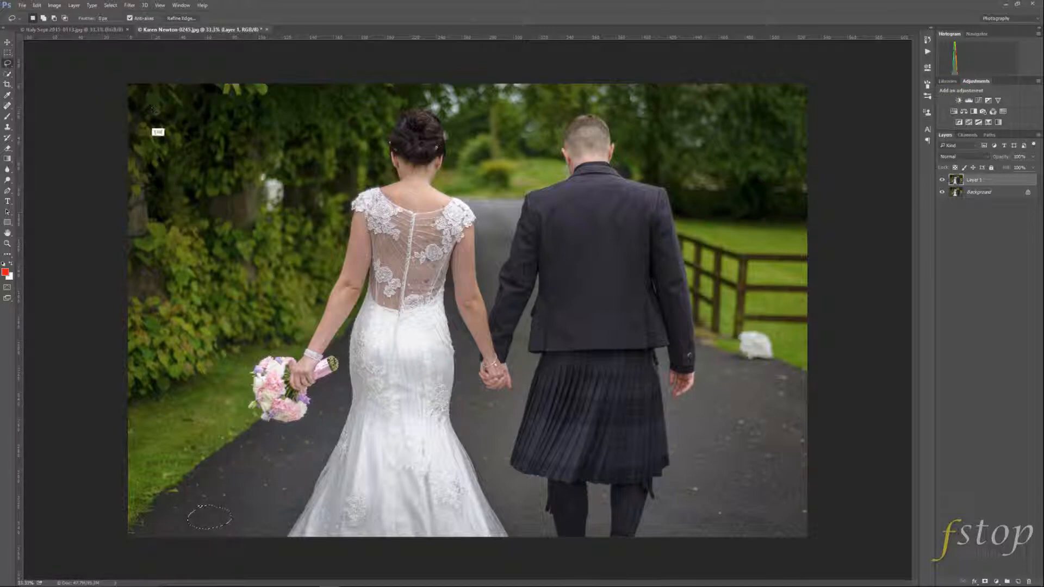
{"action": "key", "text": "ctrl+d"}
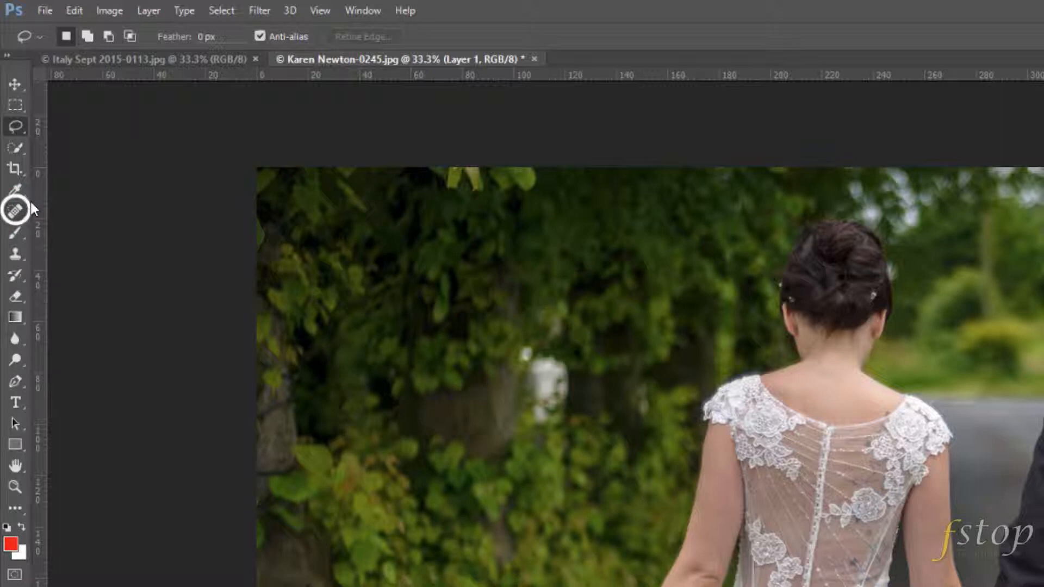
Step: With the Patch tool in Content-Aware mode, replace the bright leaves at the photo's top edge with darker foliage to their right and hide the selection outline
{"action": "left_click", "coordinate": [17, 214]}
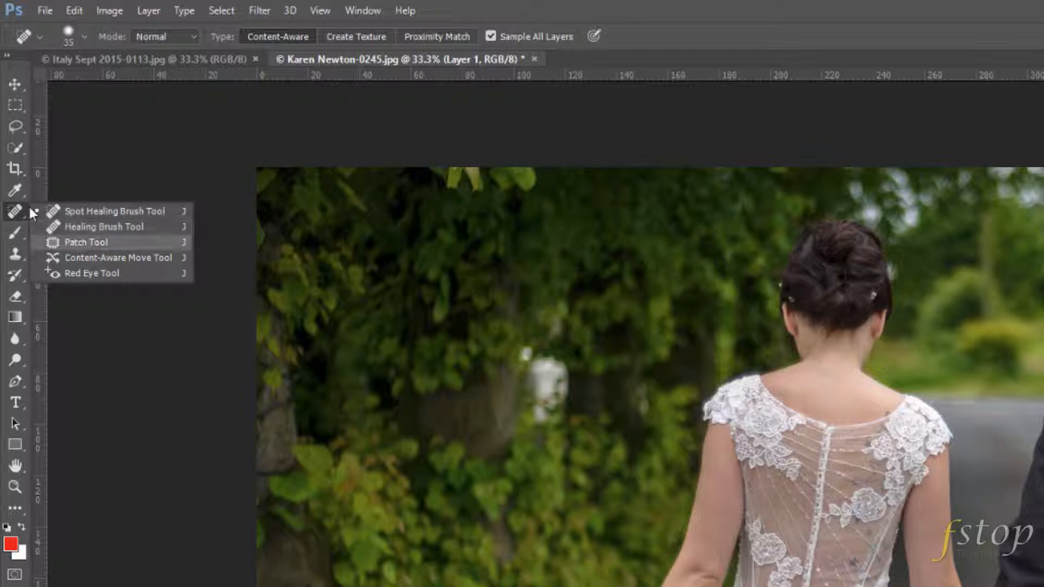
{"action": "left_click", "coordinate": [86, 242]}
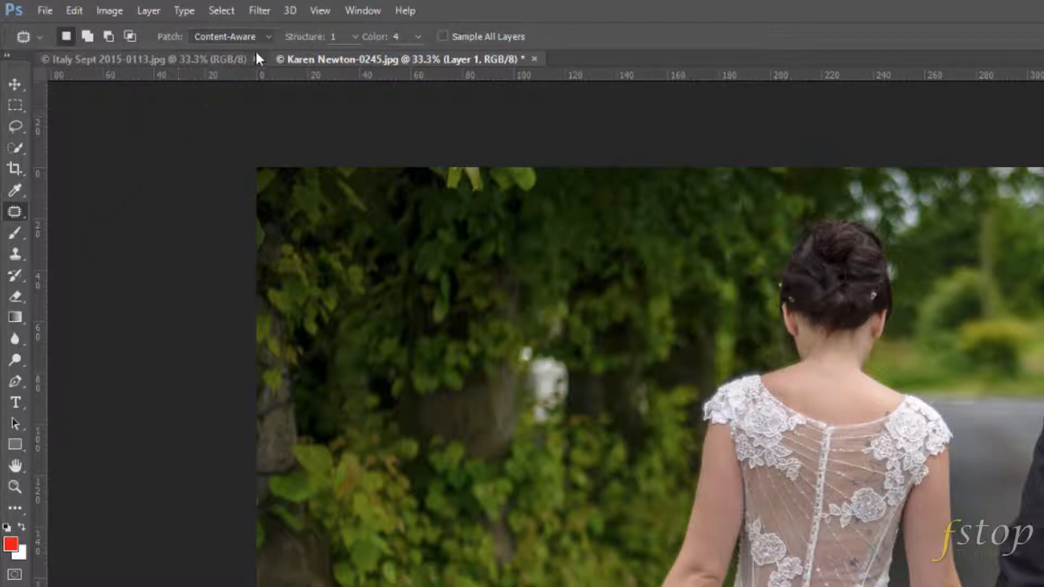
{"action": "left_click", "coordinate": [269, 34]}
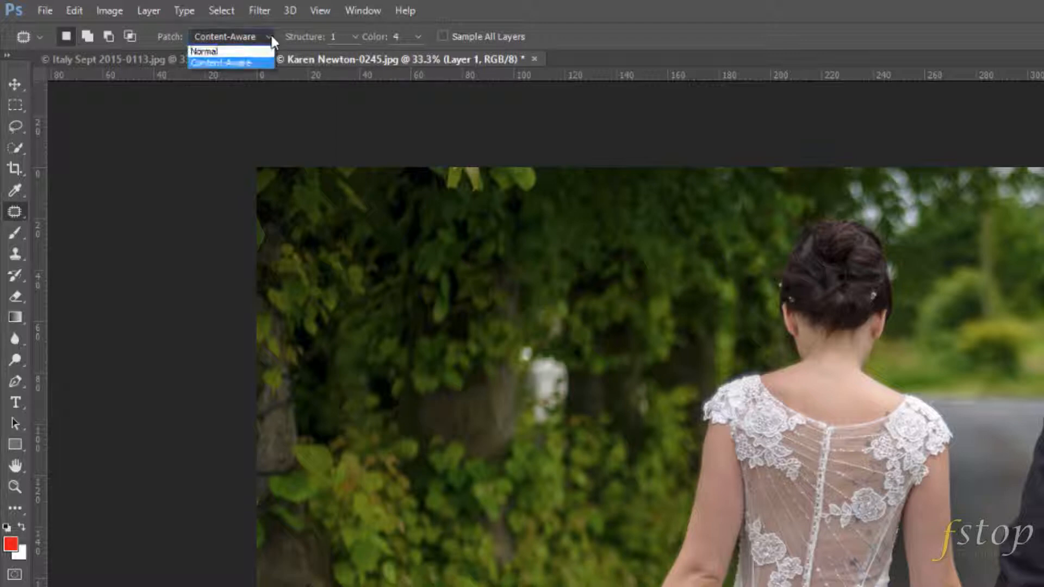
{"action": "left_click", "coordinate": [261, 63]}
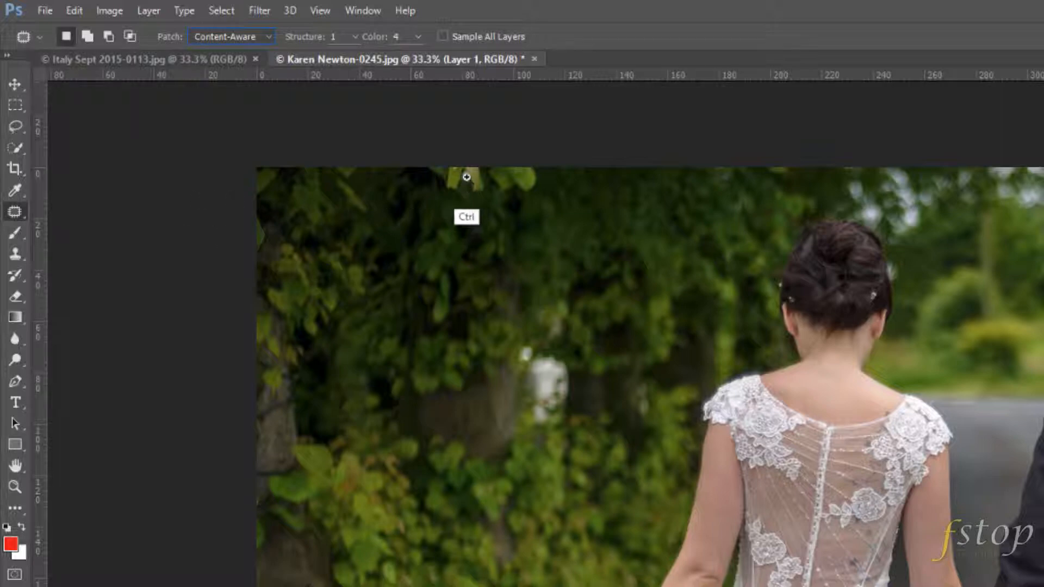
{"action": "key", "text": "ctrl+plus"}
{"action": "left_click_drag", "start_coordinate": [477, 206], "coordinate": [533, 280]}
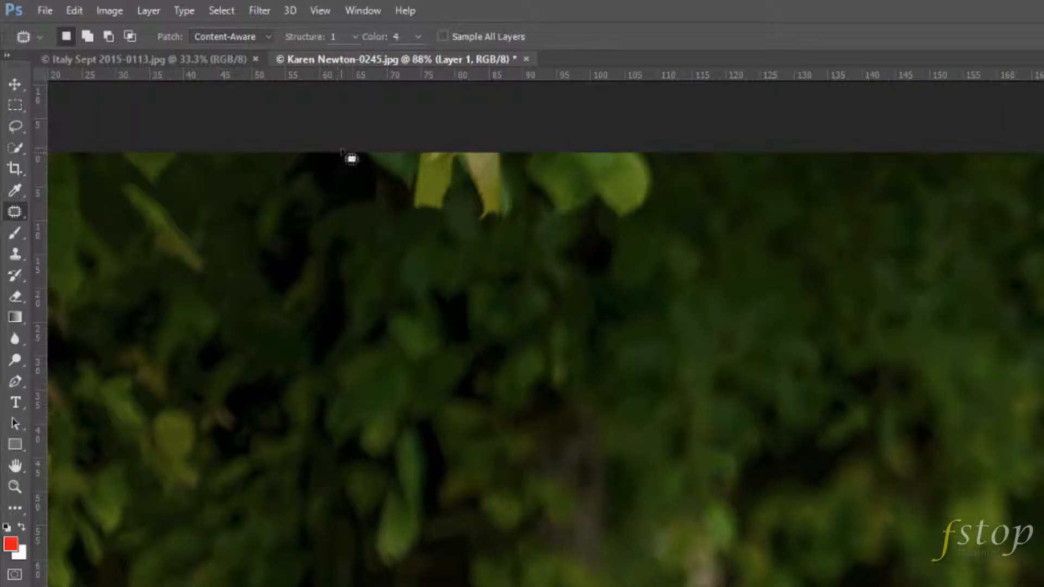
{"action": "mouse_move", "coordinate": [349, 155]}
{"action": "left_mouse_down"}
{"action": "mouse_move", "coordinate": [413, 223]}
{"action": "mouse_move", "coordinate": [435, 227]}
{"action": "mouse_move", "coordinate": [460, 215]}
{"action": "mouse_move", "coordinate": [522, 238]}
{"action": "mouse_move", "coordinate": [529, 222]}
{"action": "mouse_move", "coordinate": [637, 229]}
{"action": "mouse_move", "coordinate": [680, 205]}
{"action": "mouse_move", "coordinate": [675, 168]}
{"action": "mouse_move", "coordinate": [634, 141]}
{"action": "mouse_move", "coordinate": [351, 155]}
{"action": "left_mouse_up"}
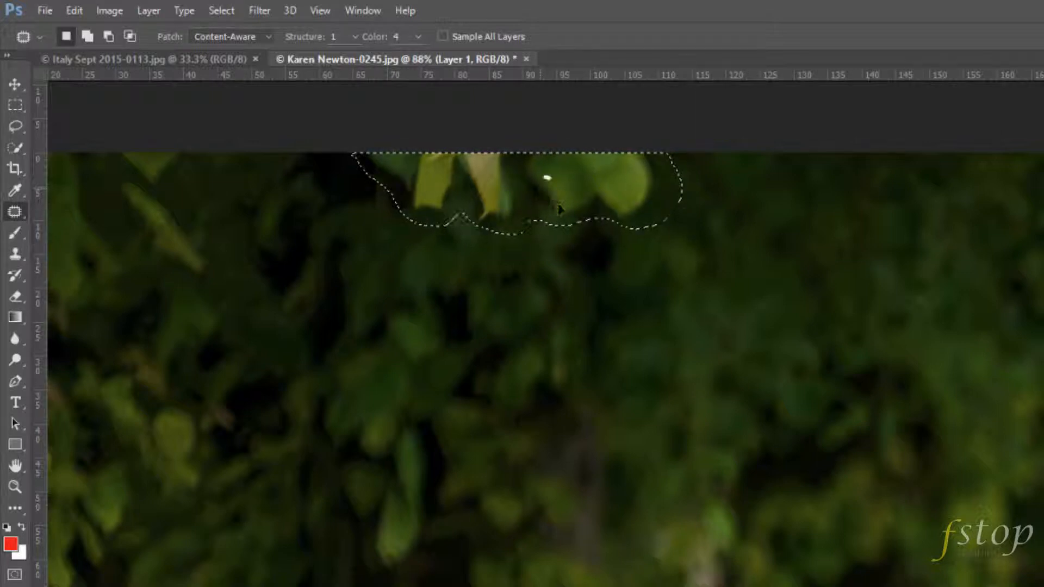
{"action": "left_click_drag", "start_coordinate": [546, 177], "coordinate": [964, 266]}
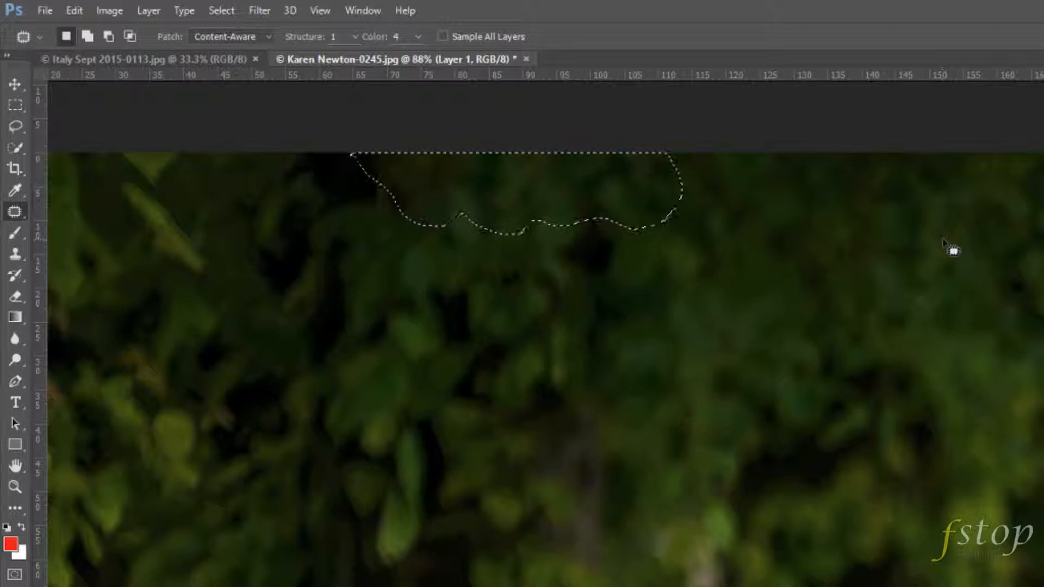
{"action": "key", "text": "ctrl+h"}
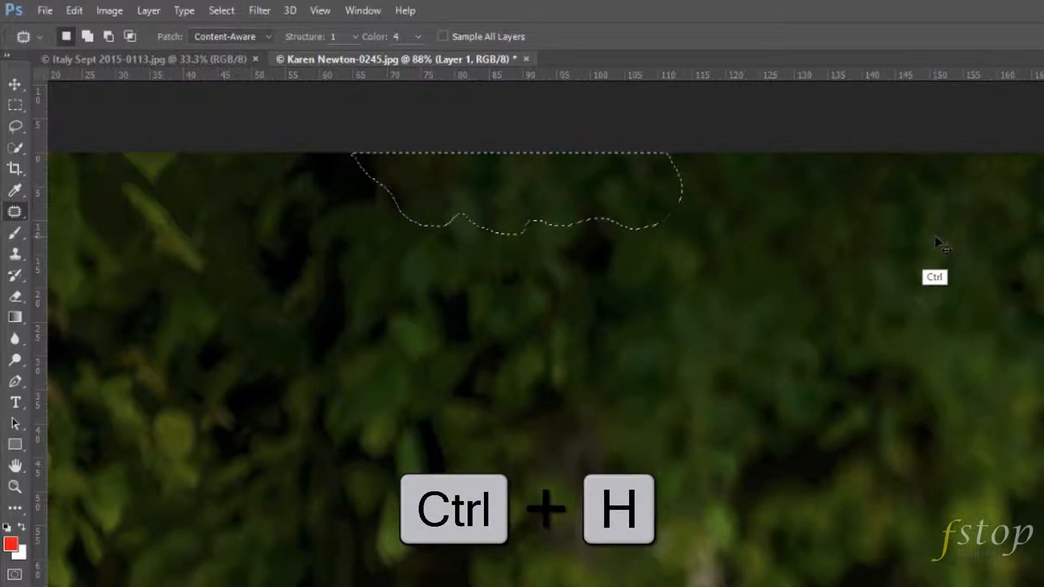
{"action": "key", "text": "ctrl+h"}
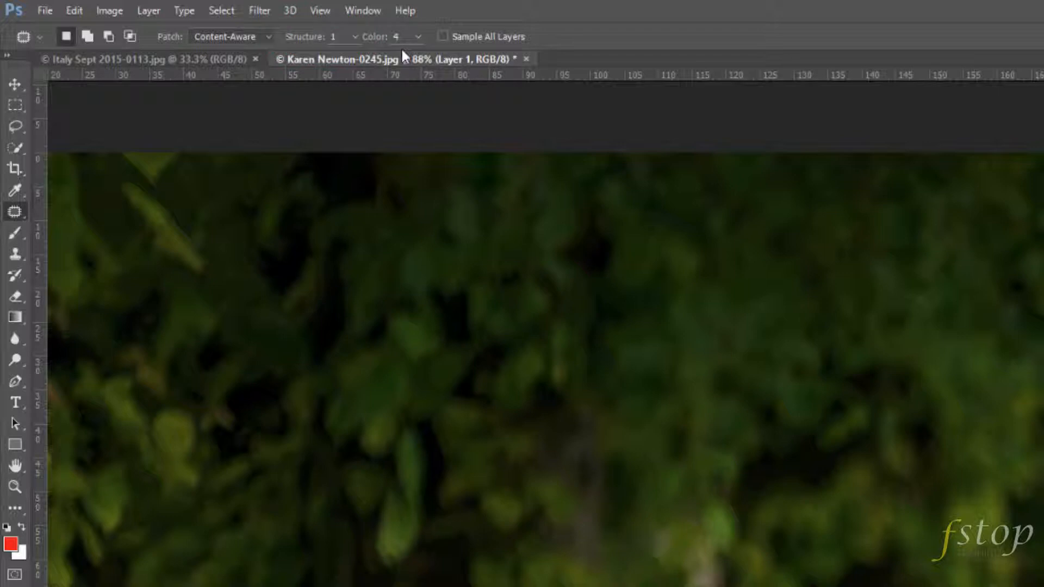
Step: Try the patch's Structure setting at 7 and other strengths, and return it to 1
{"action": "left_click", "coordinate": [355, 36]}
{"action": "left_click_drag", "start_coordinate": [403, 64], "coordinate": [425, 65]}
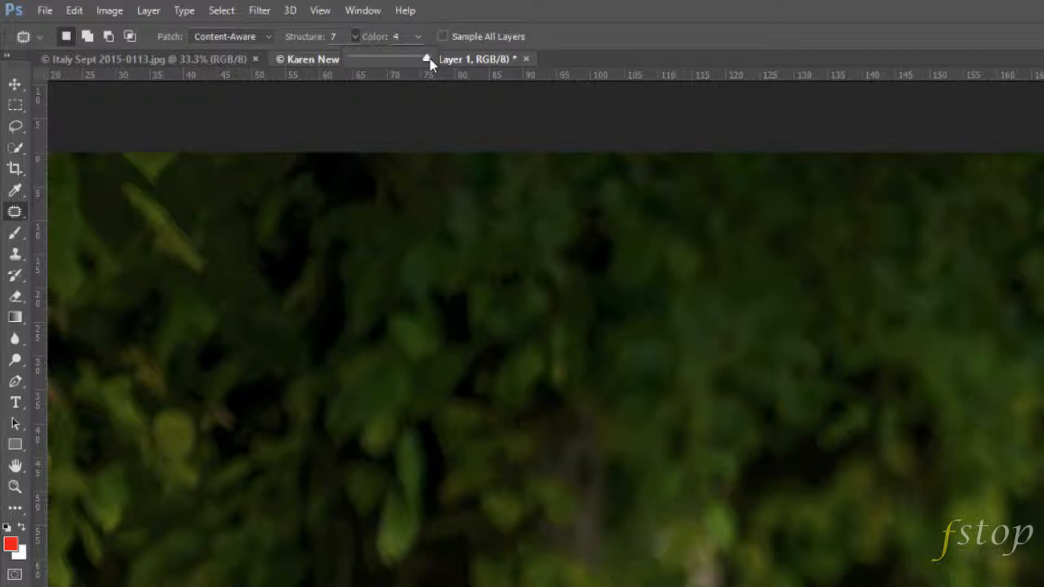
{"action": "left_click_drag", "start_coordinate": [430, 57], "coordinate": [378, 61]}
{"action": "mouse_move", "coordinate": [422, 63]}
{"action": "left_mouse_down"}
{"action": "mouse_move", "coordinate": [431, 62]}
{"action": "mouse_move", "coordinate": [356, 60]}
{"action": "mouse_move", "coordinate": [429, 60]}
{"action": "left_mouse_up"}
{"action": "left_click_drag", "start_coordinate": [428, 57], "coordinate": [358, 59]}
Step: Try the patch's Color setting at 0 and raise it to 10
{"action": "left_click", "coordinate": [418, 36]}
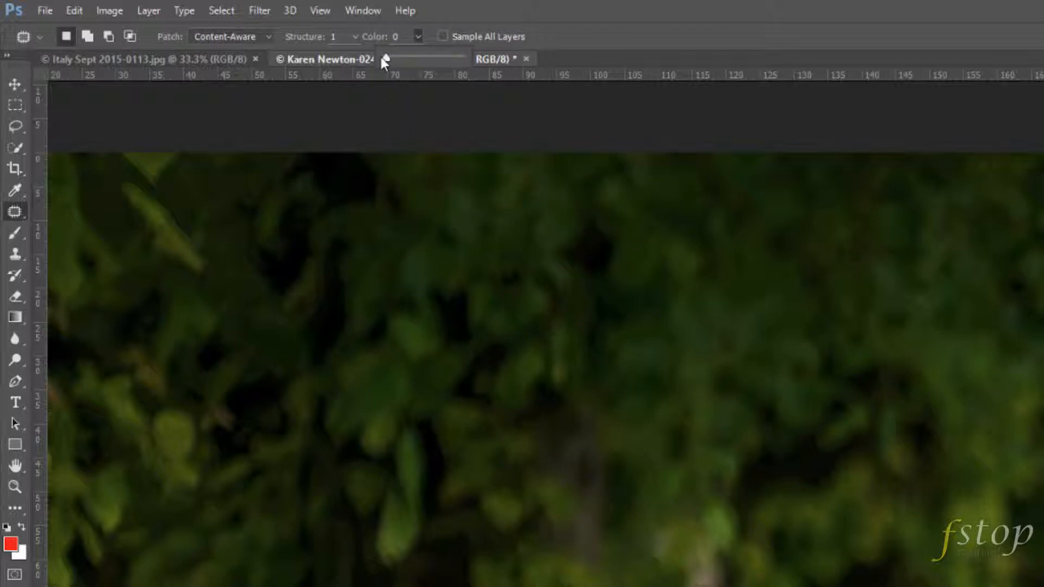
{"action": "left_click_drag", "start_coordinate": [429, 60], "coordinate": [466, 60]}
{"action": "left_click_drag", "start_coordinate": [430, 60], "coordinate": [467, 60]}
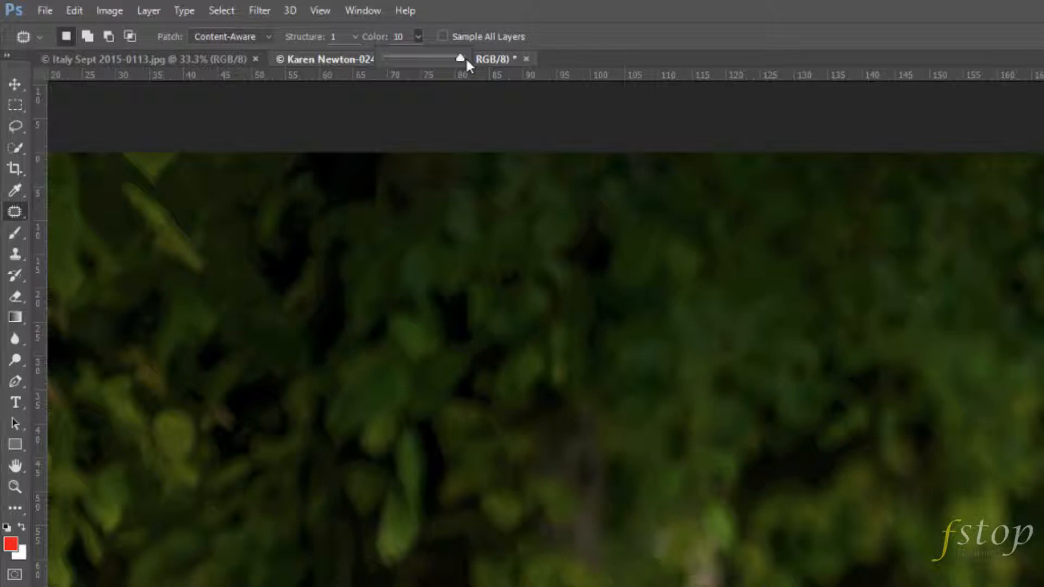
Step: Set the patch's Color setting to 6 and show the selection outline again
{"action": "left_click_drag", "start_coordinate": [466, 60], "coordinate": [437, 60]}
{"action": "key", "text": "ctrl+h"}
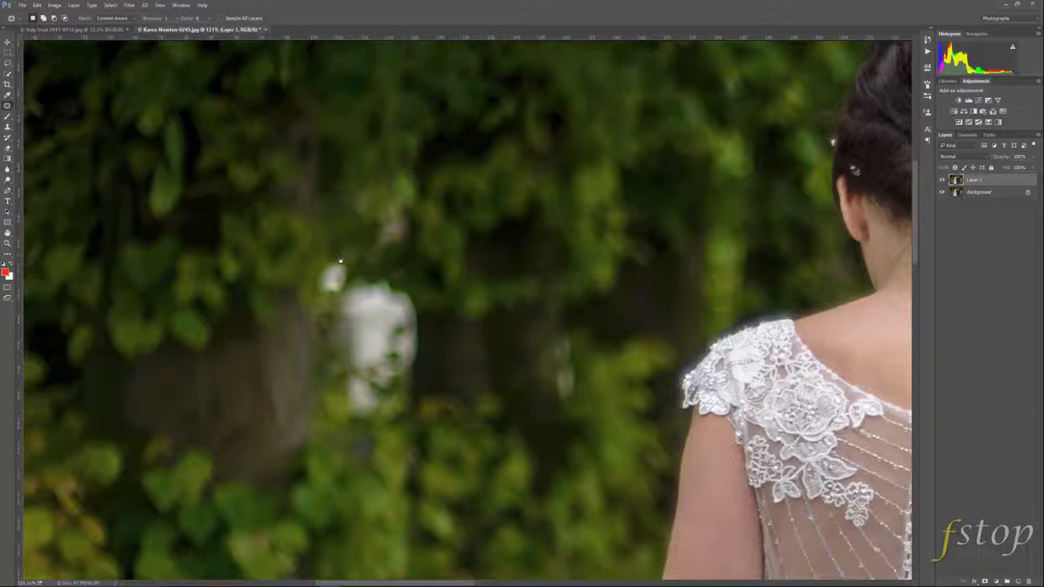
Step: Patch the small white spot and the larger white object in the hedge beside the bride with nearby foliage, clearing each selection
{"action": "mouse_move", "coordinate": [340, 261]}
{"action": "left_mouse_down"}
{"action": "mouse_move", "coordinate": [322, 261]}
{"action": "mouse_move", "coordinate": [315, 291]}
{"action": "mouse_move", "coordinate": [350, 292]}
{"action": "mouse_move", "coordinate": [356, 271]}
{"action": "mouse_move", "coordinate": [334, 257]}
{"action": "mouse_move", "coordinate": [349, 289]}
{"action": "mouse_move", "coordinate": [589, 401]}
{"action": "mouse_move", "coordinate": [622, 380]}
{"action": "left_mouse_up"}
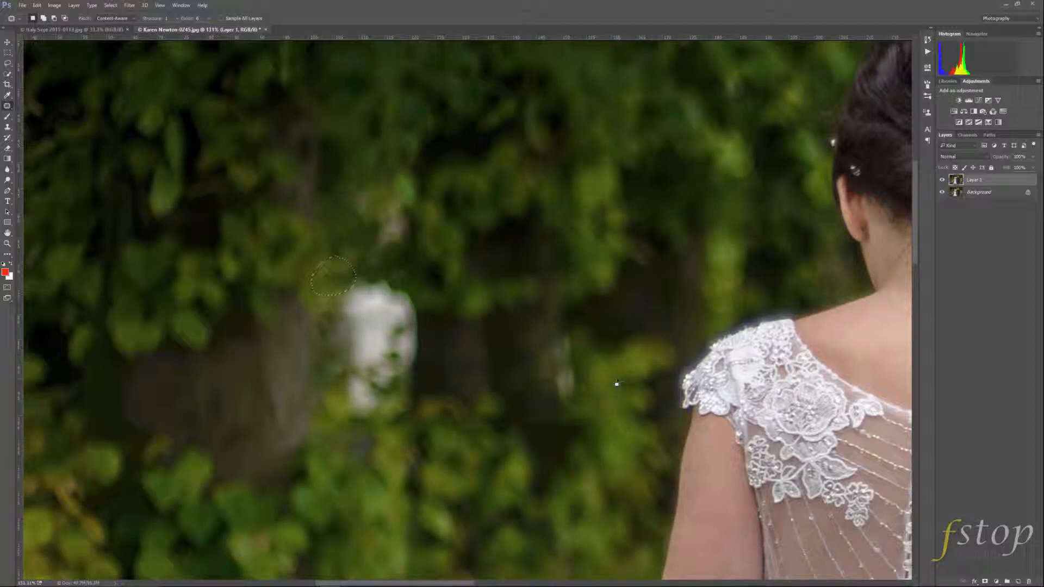
{"action": "key", "text": "ctrl+d"}
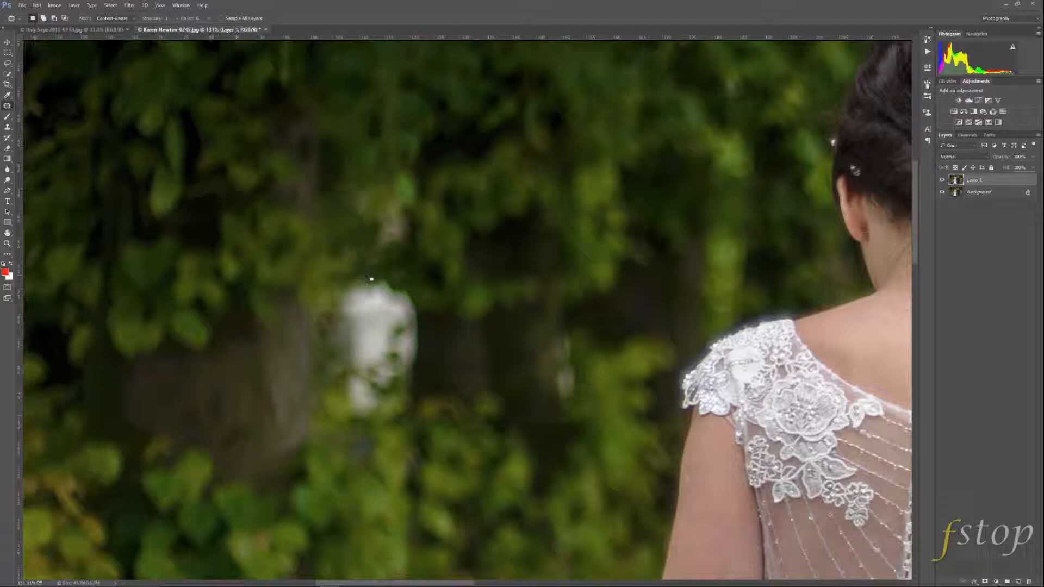
{"action": "mouse_move", "coordinate": [370, 279]}
{"action": "left_mouse_down"}
{"action": "mouse_move", "coordinate": [334, 310]}
{"action": "mouse_move", "coordinate": [329, 360]}
{"action": "mouse_move", "coordinate": [337, 409]}
{"action": "mouse_move", "coordinate": [373, 428]}
{"action": "mouse_move", "coordinate": [412, 392]}
{"action": "mouse_move", "coordinate": [430, 341]}
{"action": "mouse_move", "coordinate": [426, 306]}
{"action": "mouse_move", "coordinate": [360, 274]}
{"action": "left_mouse_up"}
{"action": "left_click_drag", "start_coordinate": [375, 318], "coordinate": [500, 461]}
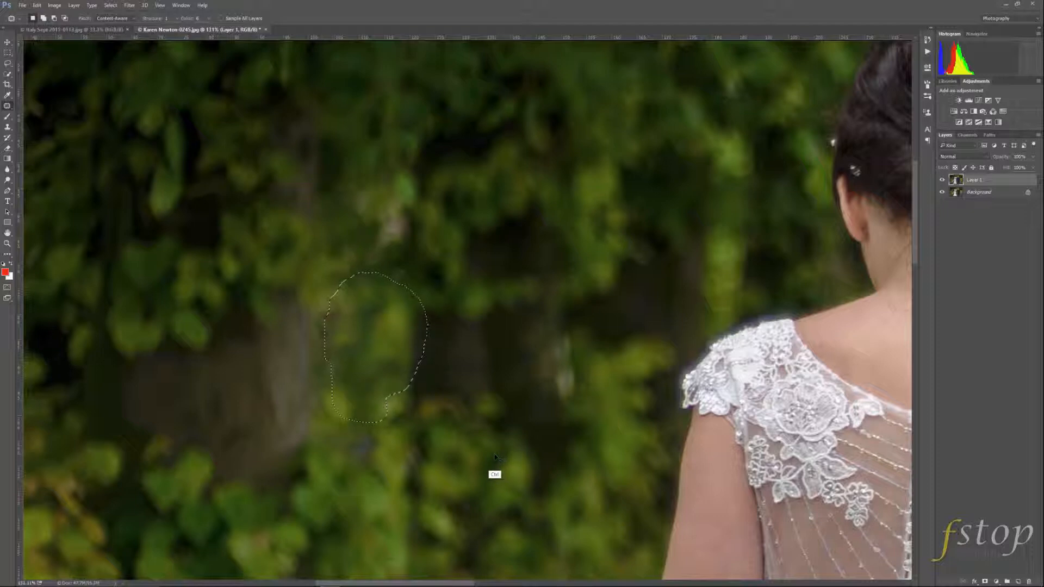
{"action": "key", "text": "ctrl+d"}
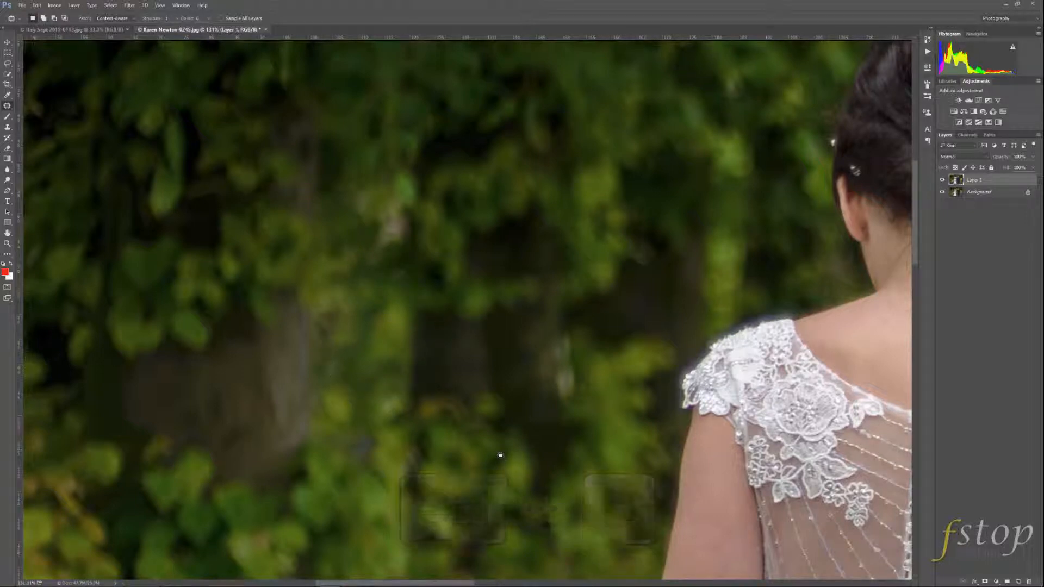
Step: Outline the white rock at the path's edge near the fence and patch it with the grass-and-path border to its lower right
{"action": "key", "text": "ctrl+0"}
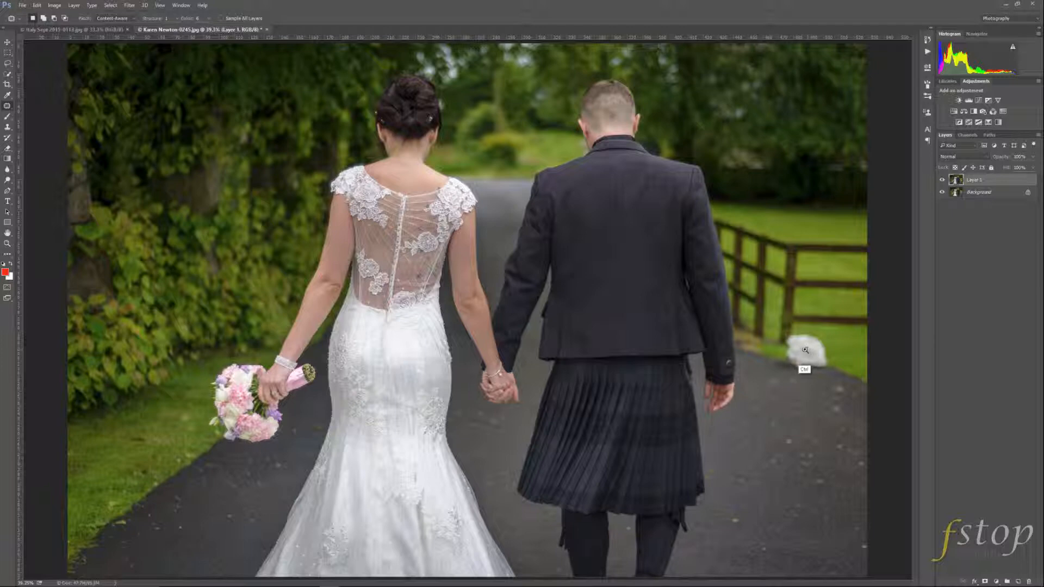
{"action": "left_click_drag", "start_coordinate": [805, 350], "coordinate": [532, 295]}
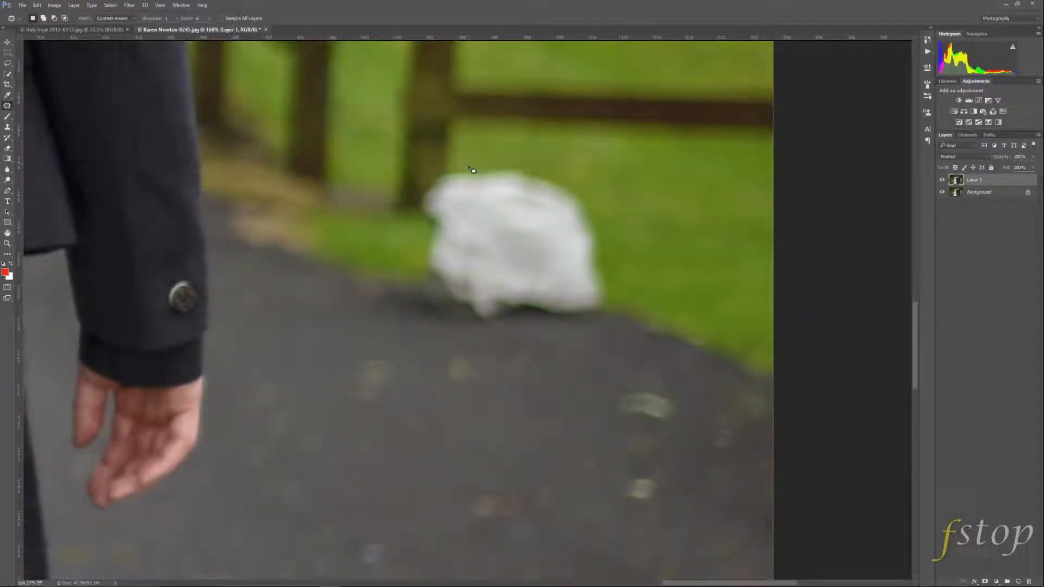
{"action": "mouse_move", "coordinate": [468, 168]}
{"action": "left_mouse_down"}
{"action": "mouse_move", "coordinate": [416, 197]}
{"action": "mouse_move", "coordinate": [426, 225]}
{"action": "mouse_move", "coordinate": [419, 275]}
{"action": "mouse_move", "coordinate": [465, 316]}
{"action": "mouse_move", "coordinate": [496, 331]}
{"action": "mouse_move", "coordinate": [586, 323]}
{"action": "mouse_move", "coordinate": [613, 309]}
{"action": "mouse_move", "coordinate": [611, 275]}
{"action": "left_mouse_up"}
{"action": "left_click_drag", "start_coordinate": [551, 178], "coordinate": [454, 164]}
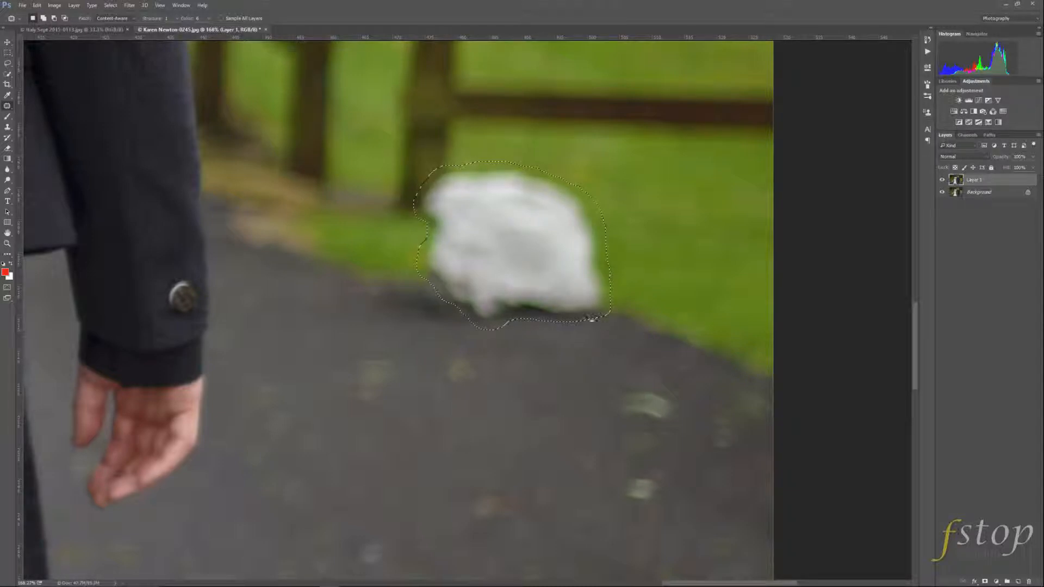
{"action": "left_click_drag", "start_coordinate": [524, 254], "coordinate": [684, 388]}
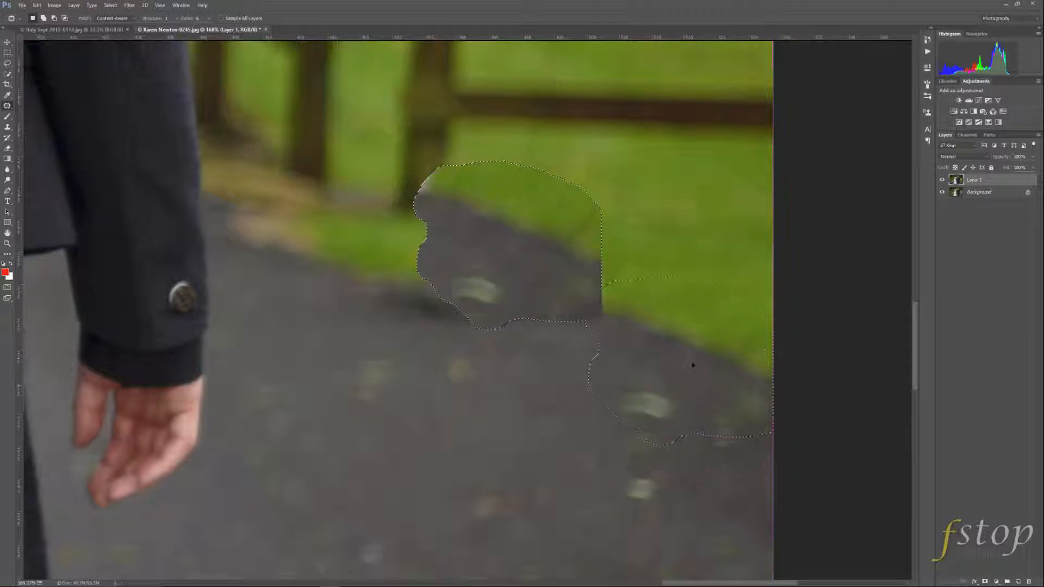
{"action": "left_click_drag", "start_coordinate": [701, 341], "coordinate": [686, 321]}
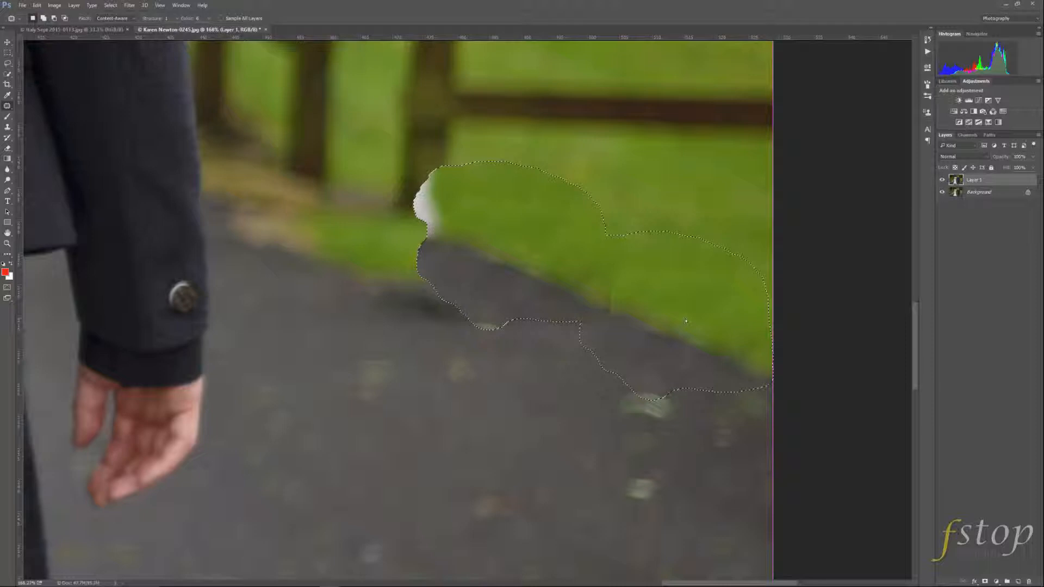
{"action": "left_click_drag", "start_coordinate": [687, 322], "coordinate": [688, 319]}
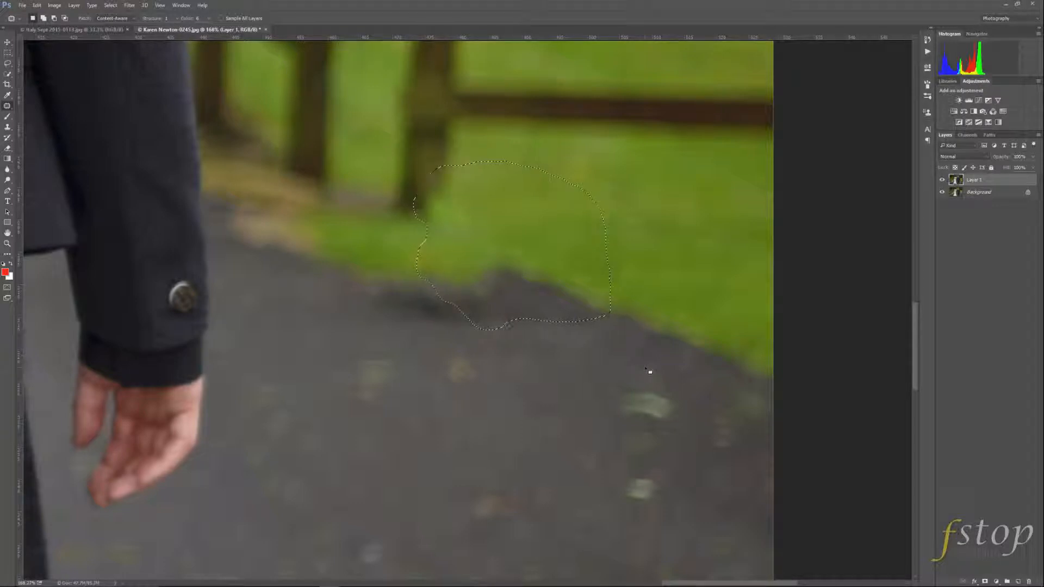
Step: Hide the rock patch's selection outline, try its Structure setting at 7 and other strengths, and return it to 1
{"action": "key", "text": "ctrl"}
{"action": "key", "text": "ctrl+h"}
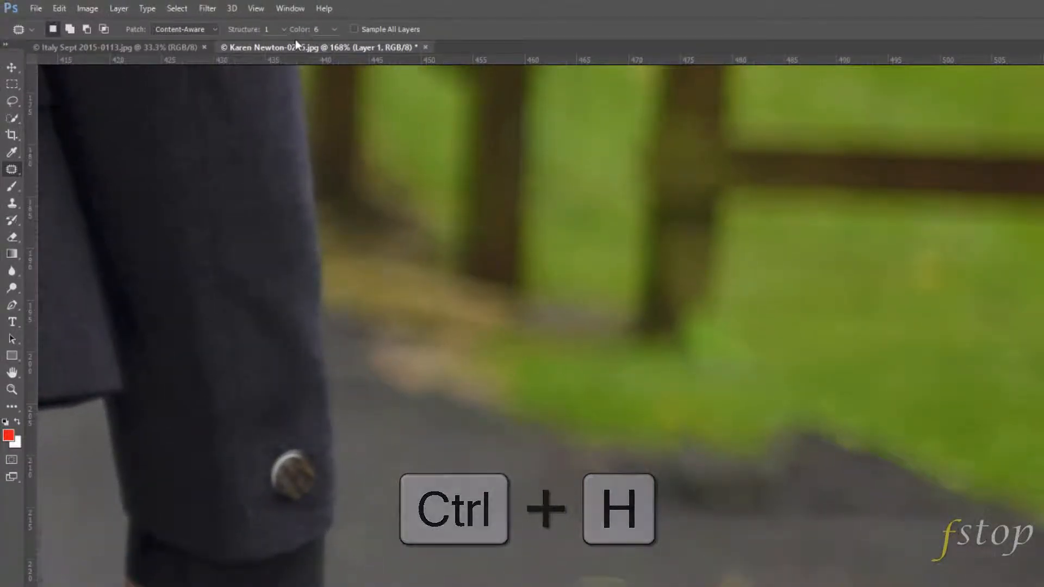
{"action": "left_click", "coordinate": [283, 29]}
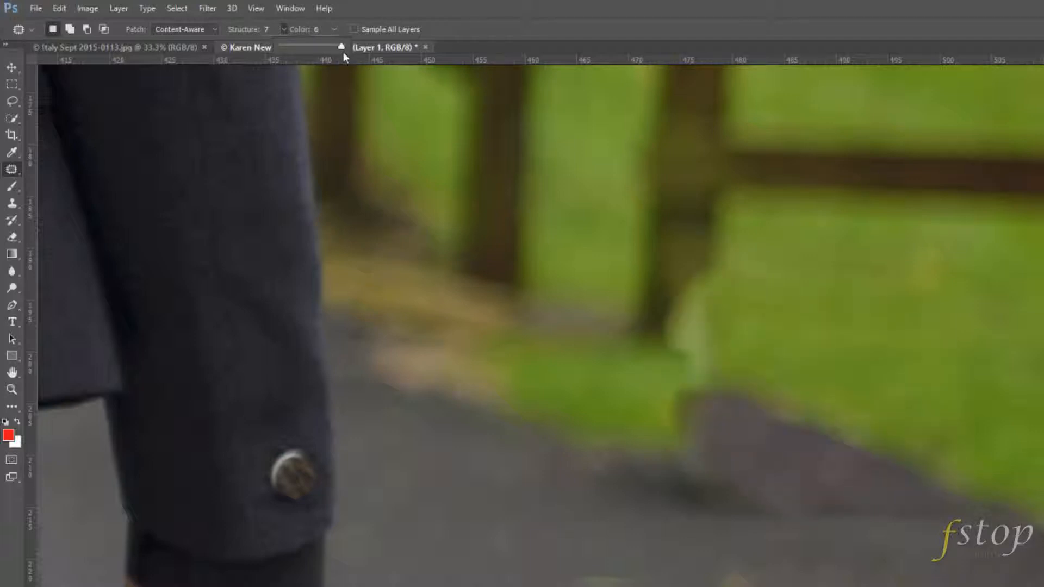
{"action": "left_click_drag", "start_coordinate": [341, 47], "coordinate": [282, 48]}
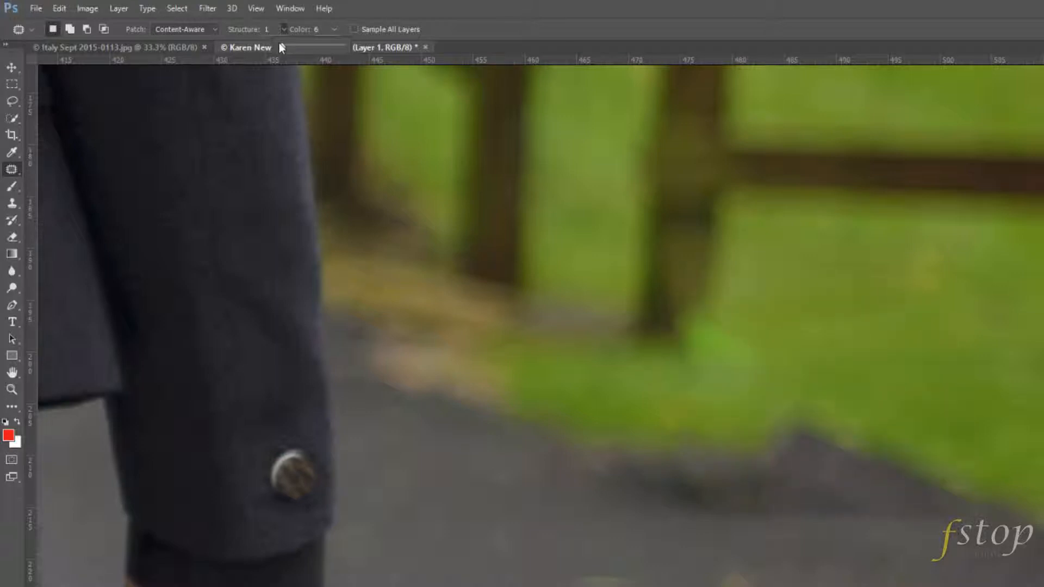
{"action": "left_click_drag", "start_coordinate": [301, 48], "coordinate": [311, 50]}
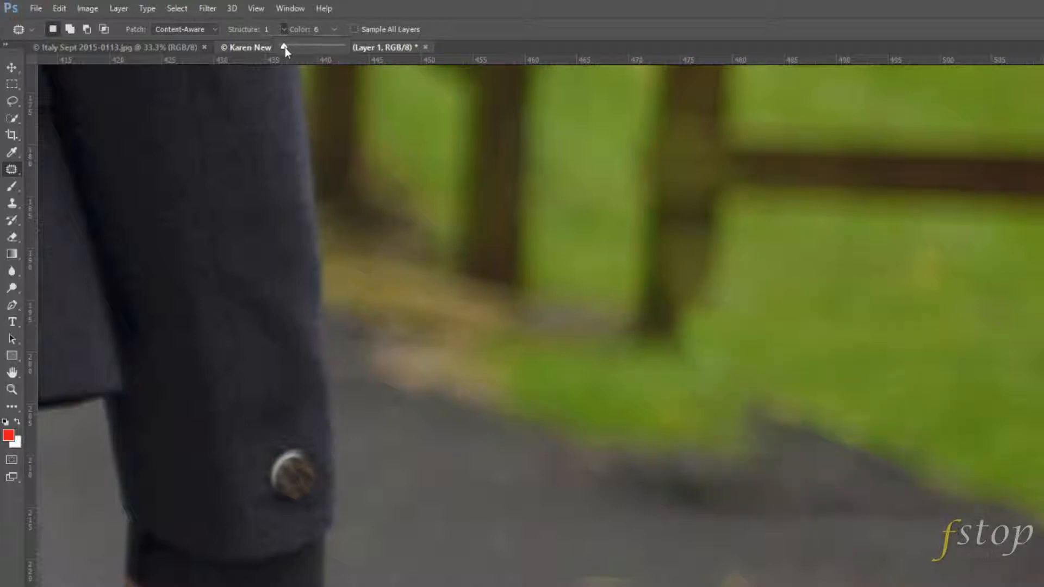
Step: Set the rock patch's Color setting to 2, show the selection outline again and clear the selection
{"action": "left_click", "coordinate": [333, 30]}
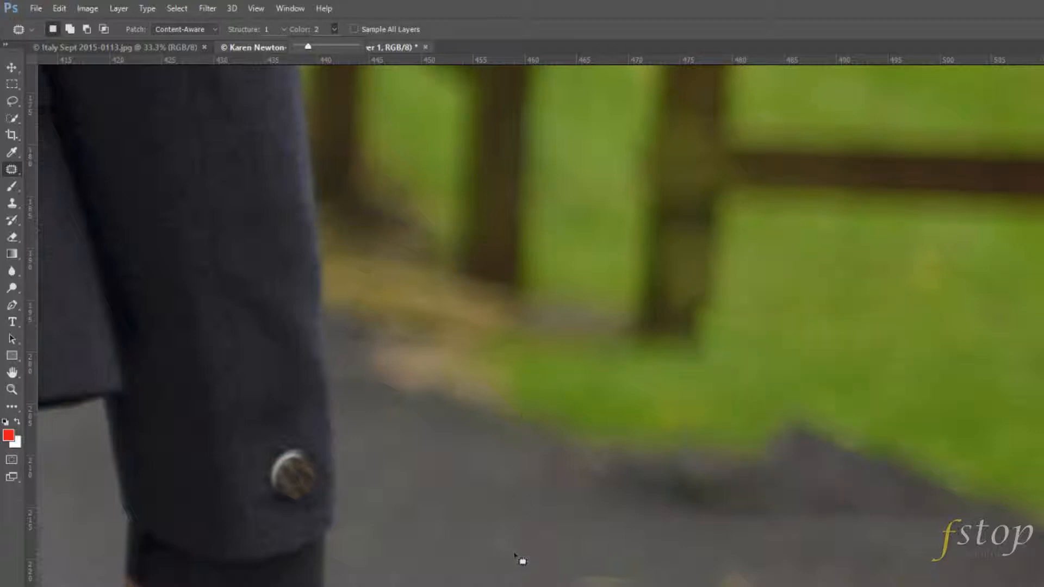
{"action": "key", "text": "ctrl+h"}
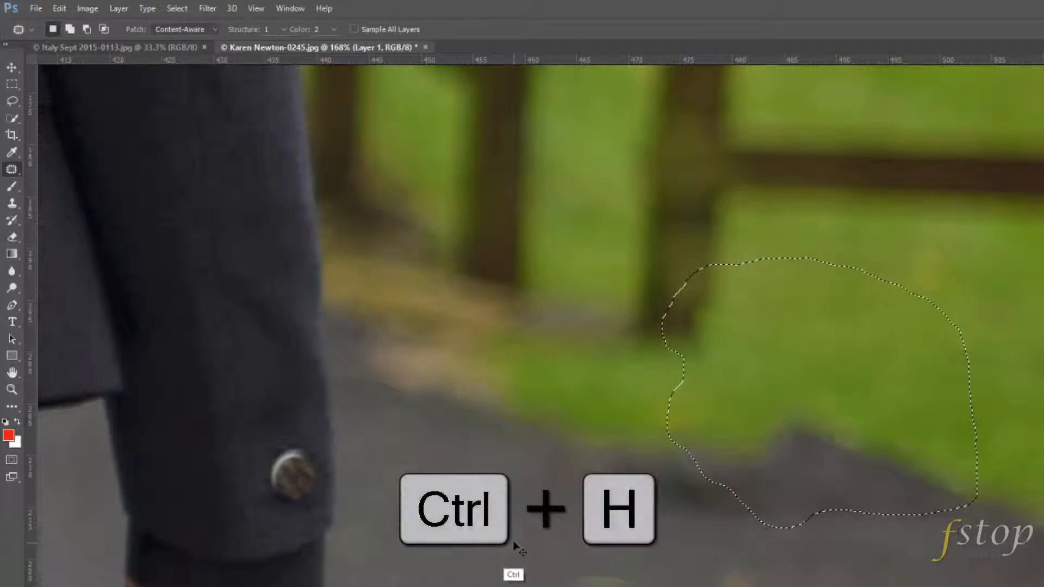
{"action": "key", "text": "ctrl+d"}
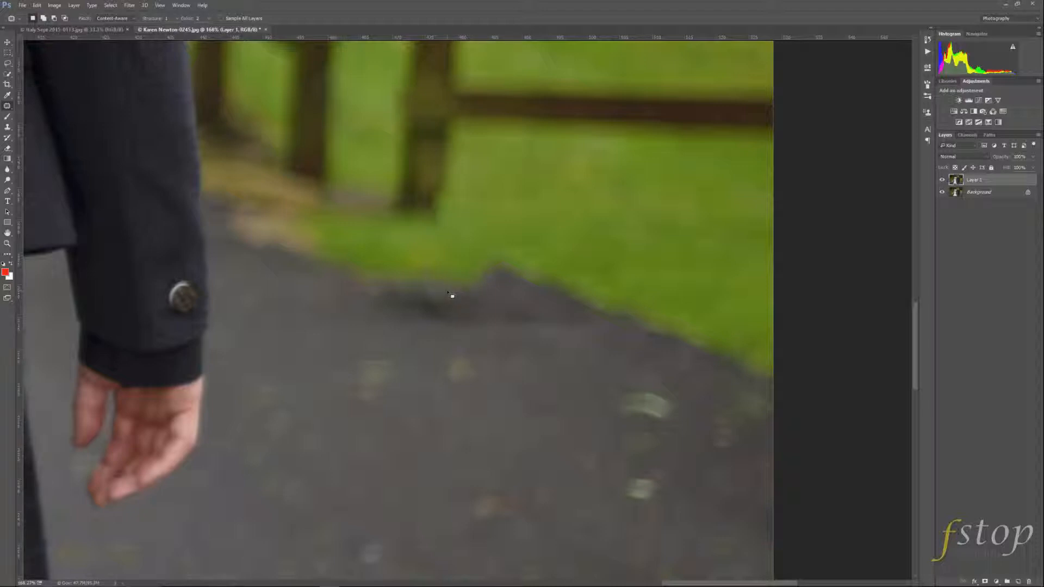
Step: Patch the leftover dark shadow along the path's edge with clean asphalt from lower on the path and clear the selection
{"action": "mouse_move", "coordinate": [449, 292]}
{"action": "left_mouse_down"}
{"action": "mouse_move", "coordinate": [371, 290]}
{"action": "mouse_move", "coordinate": [359, 301]}
{"action": "mouse_move", "coordinate": [359, 326]}
{"action": "mouse_move", "coordinate": [507, 343]}
{"action": "mouse_move", "coordinate": [540, 334]}
{"action": "mouse_move", "coordinate": [544, 318]}
{"action": "mouse_move", "coordinate": [457, 292]}
{"action": "mouse_move", "coordinate": [422, 313]}
{"action": "mouse_move", "coordinate": [442, 326]}
{"action": "mouse_move", "coordinate": [489, 433]}
{"action": "mouse_move", "coordinate": [536, 491]}
{"action": "mouse_move", "coordinate": [571, 515]}
{"action": "left_mouse_up"}
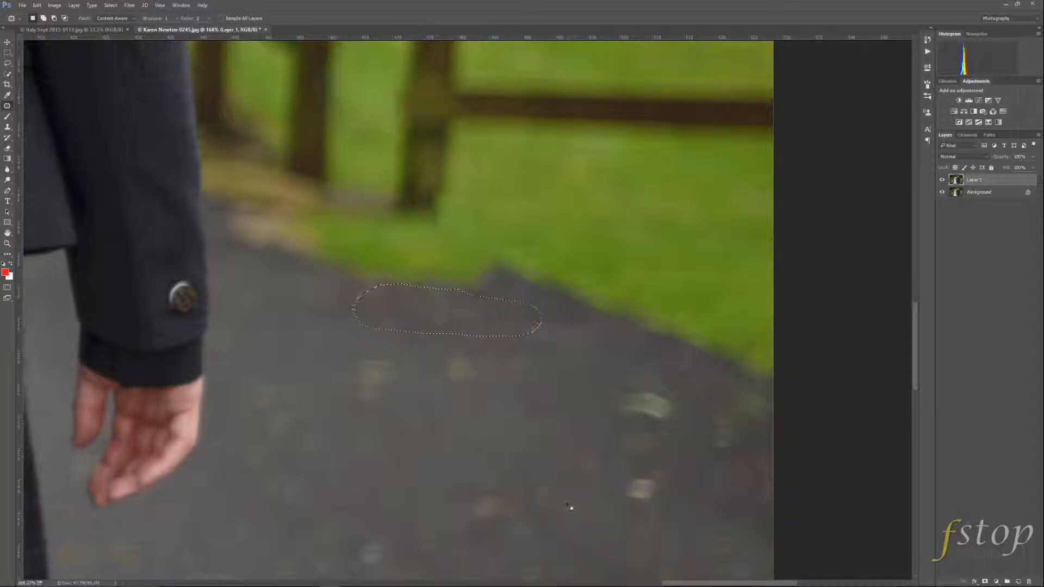
{"action": "key", "text": "ctrl+d"}
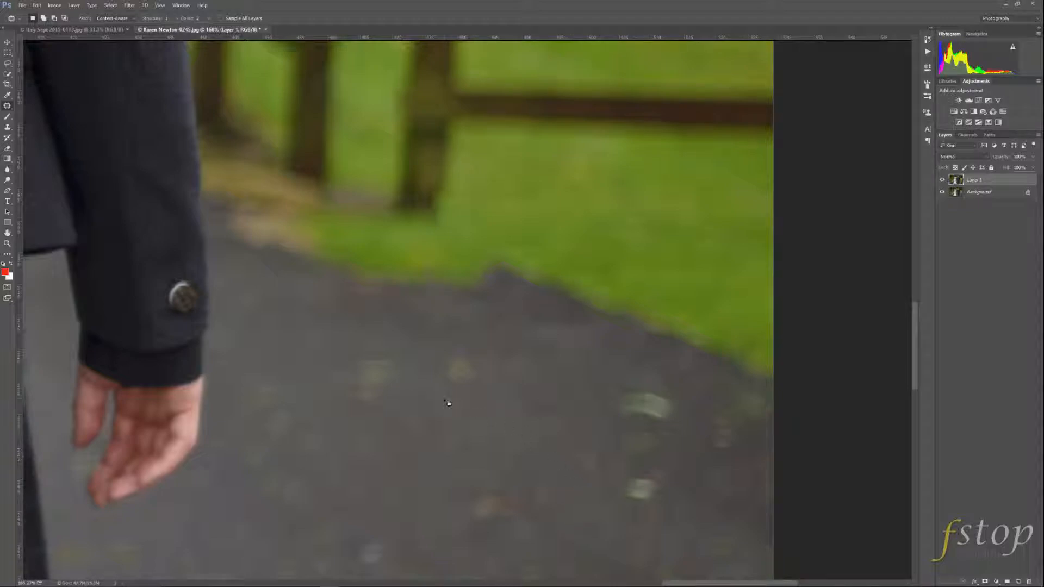
Step: Toggle the visibility of Layer 1 to compare the whole photo before and after the retouching, leaving the layer shown
{"action": "key", "text": "ctrl+0"}
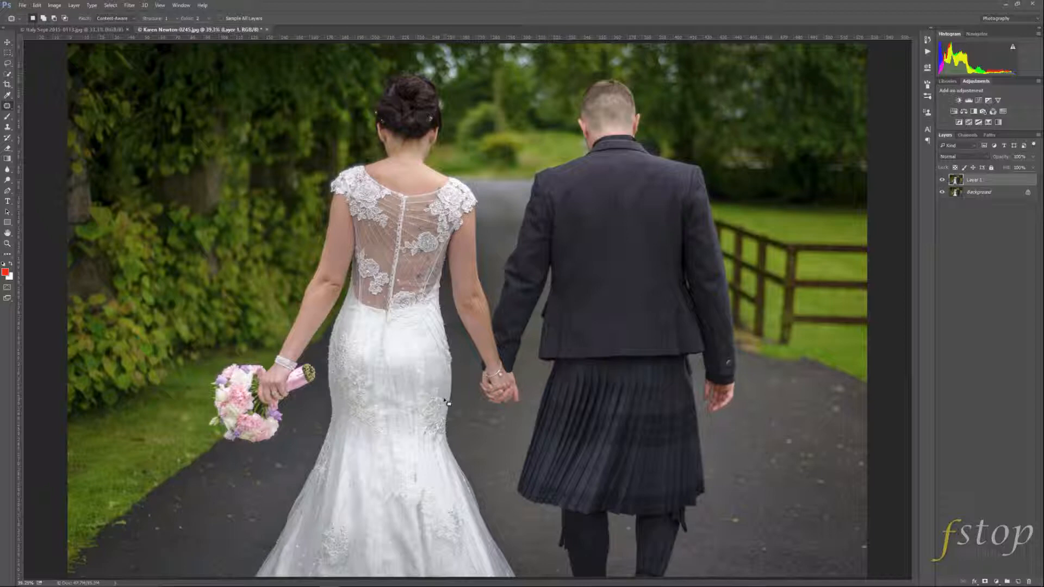
{"action": "left_click", "coordinate": [942, 180]}
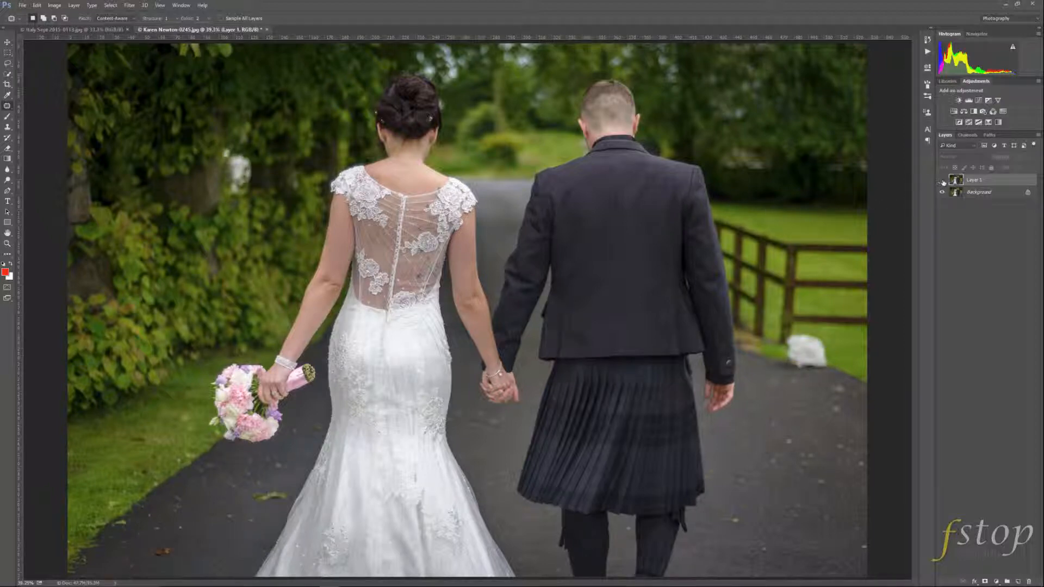
{"action": "left_click", "coordinate": [942, 180]}
{"action": "left_click", "coordinate": [943, 180]}
{"action": "left_click", "coordinate": [943, 180]}
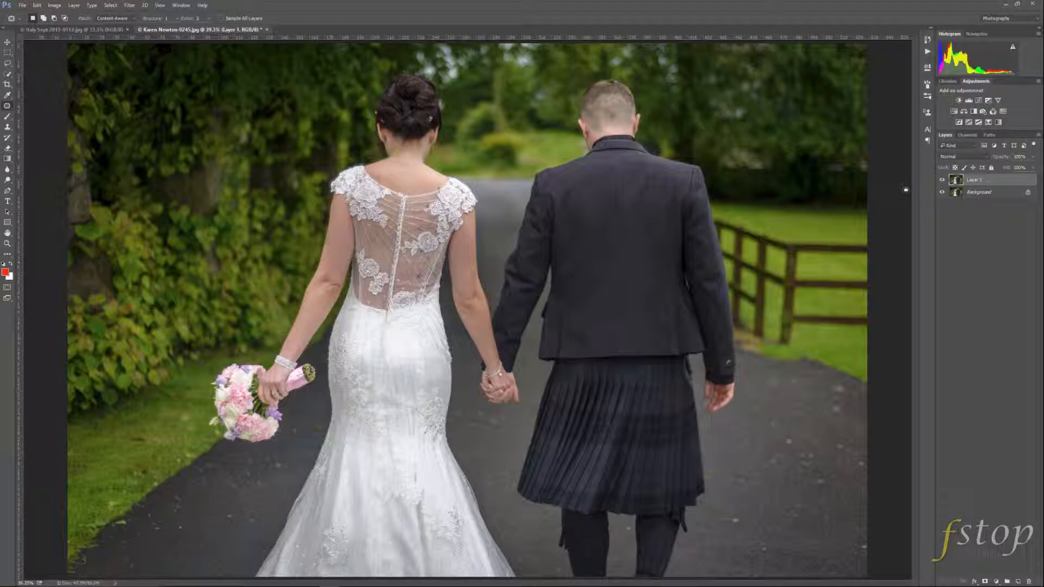
Step: Switch to the Italy Sept 2015-0113.jpg photo and choose the Content-Aware Move tool in Move mode
{"action": "left_click", "coordinate": [52, 31]}
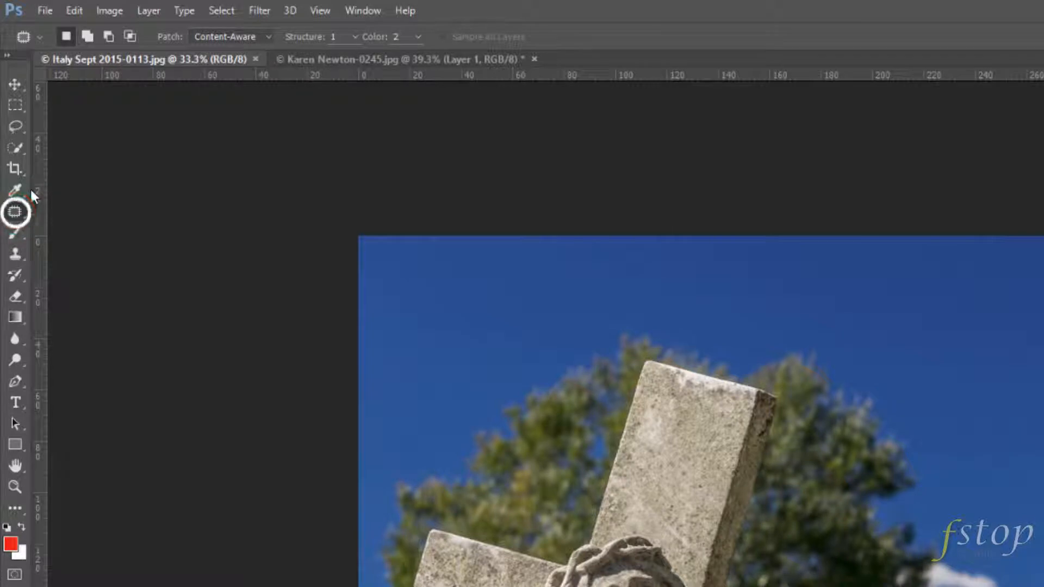
{"action": "left_click", "coordinate": [18, 216]}
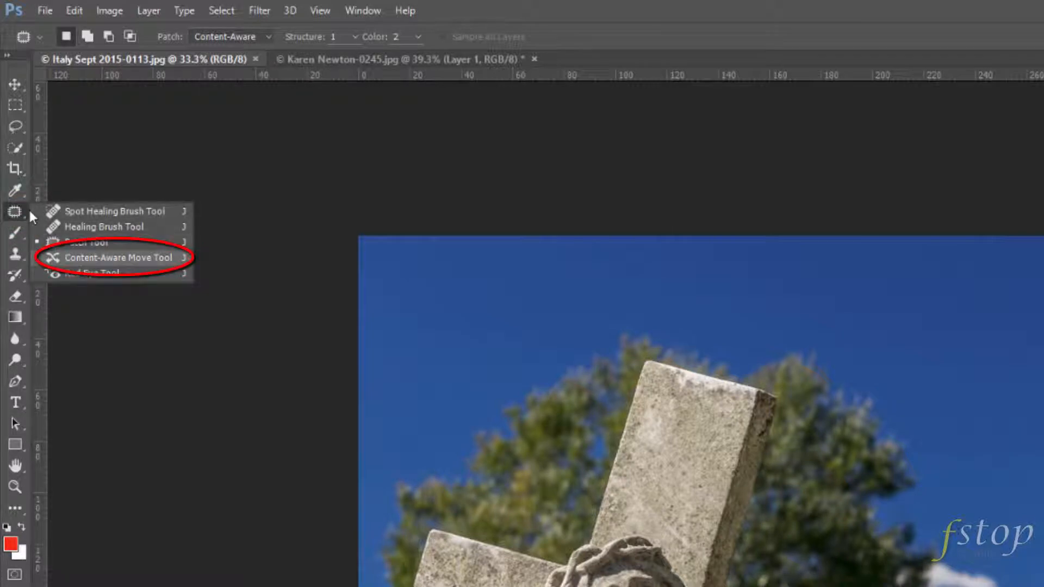
{"action": "left_click", "coordinate": [115, 257]}
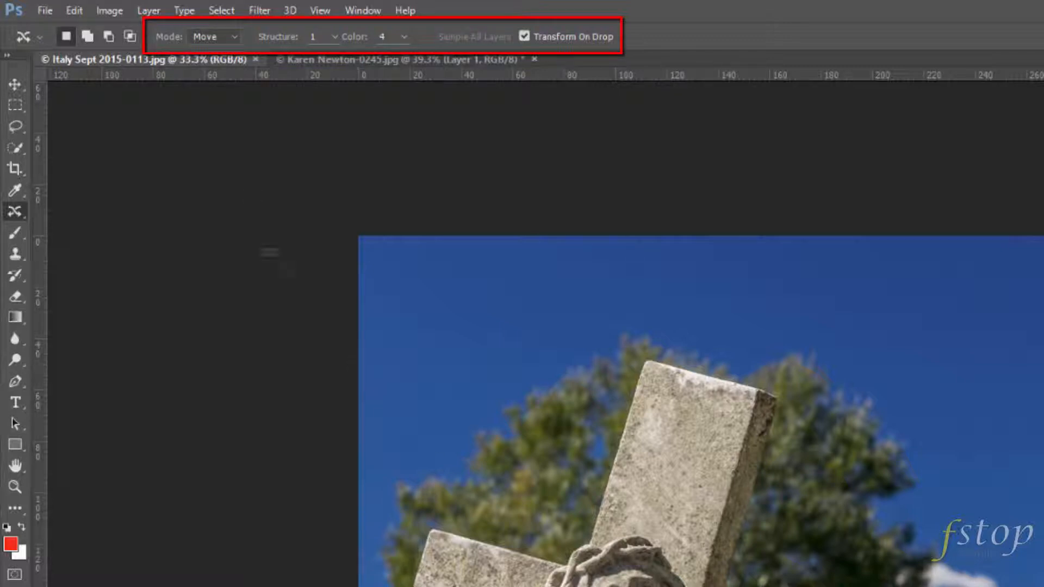
{"action": "left_click", "coordinate": [233, 35]}
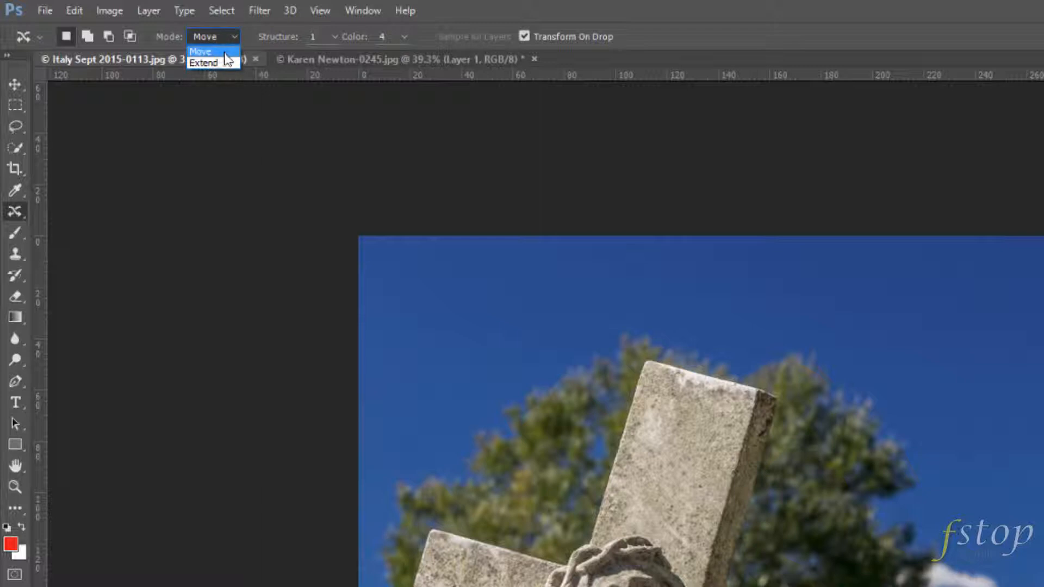
{"action": "left_click", "coordinate": [225, 52]}
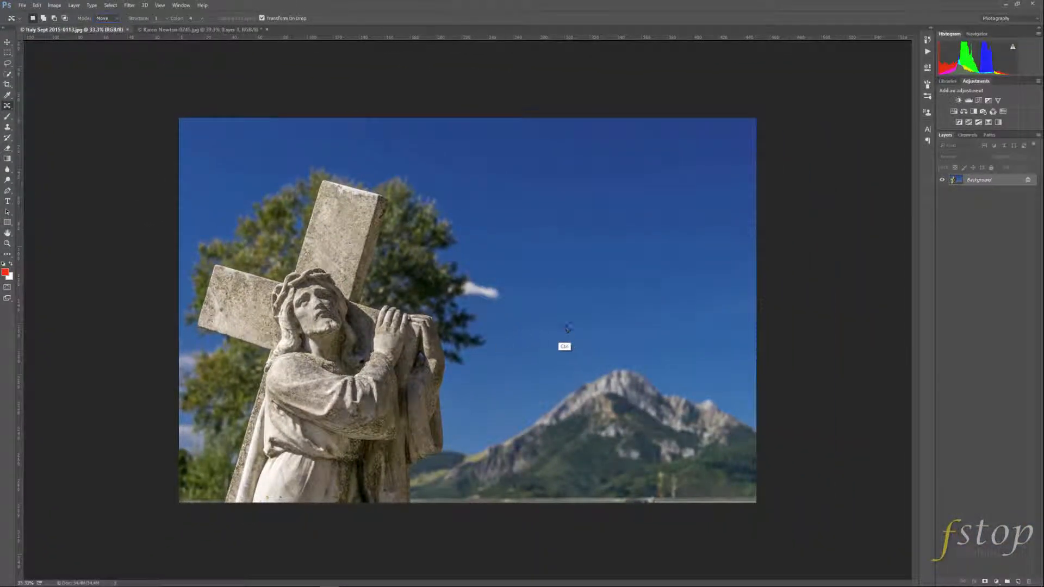
Step: Outline the small cloud beside the tree, move it into the sky above the mountain peak, enlarge it slightly and apply the transformation
{"action": "left_click_drag", "start_coordinate": [564, 318], "coordinate": [588, 335]}
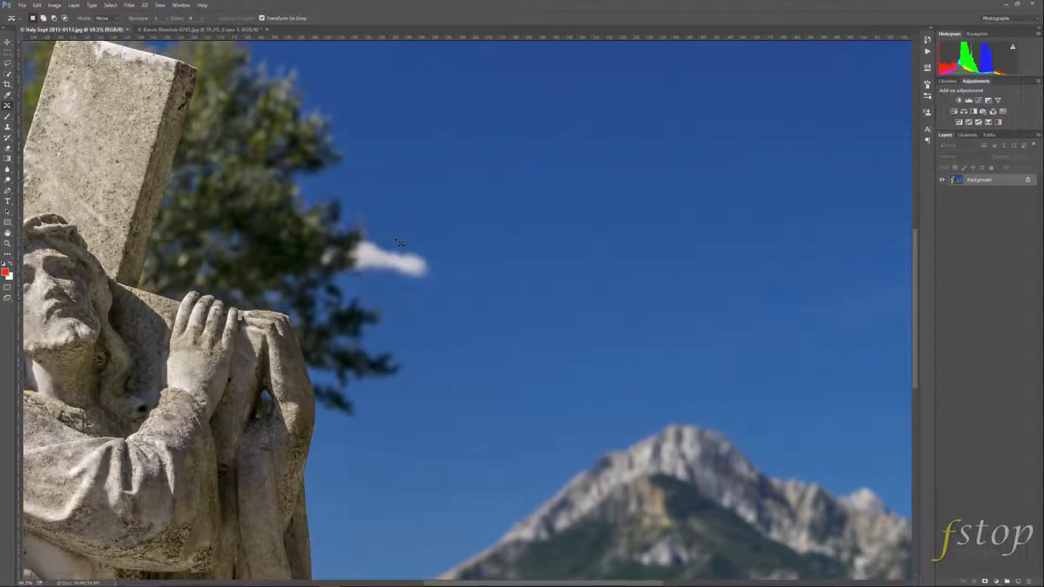
{"action": "mouse_move", "coordinate": [395, 237]}
{"action": "left_mouse_down"}
{"action": "mouse_move", "coordinate": [374, 245]}
{"action": "mouse_move", "coordinate": [363, 267]}
{"action": "mouse_move", "coordinate": [373, 276]}
{"action": "mouse_move", "coordinate": [443, 282]}
{"action": "mouse_move", "coordinate": [433, 255]}
{"action": "mouse_move", "coordinate": [370, 242]}
{"action": "left_mouse_up"}
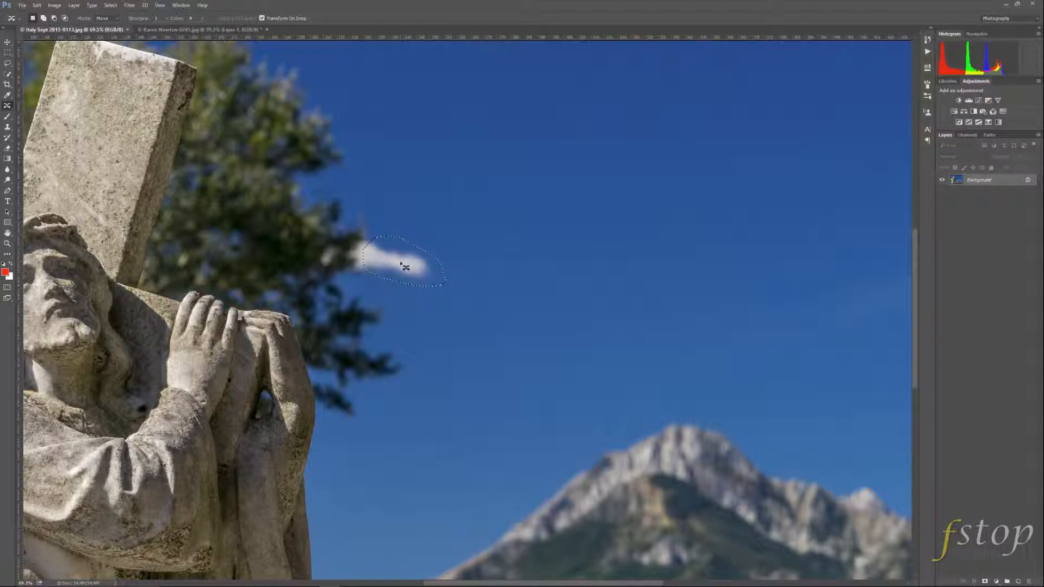
{"action": "left_click_drag", "start_coordinate": [403, 267], "coordinate": [697, 344]}
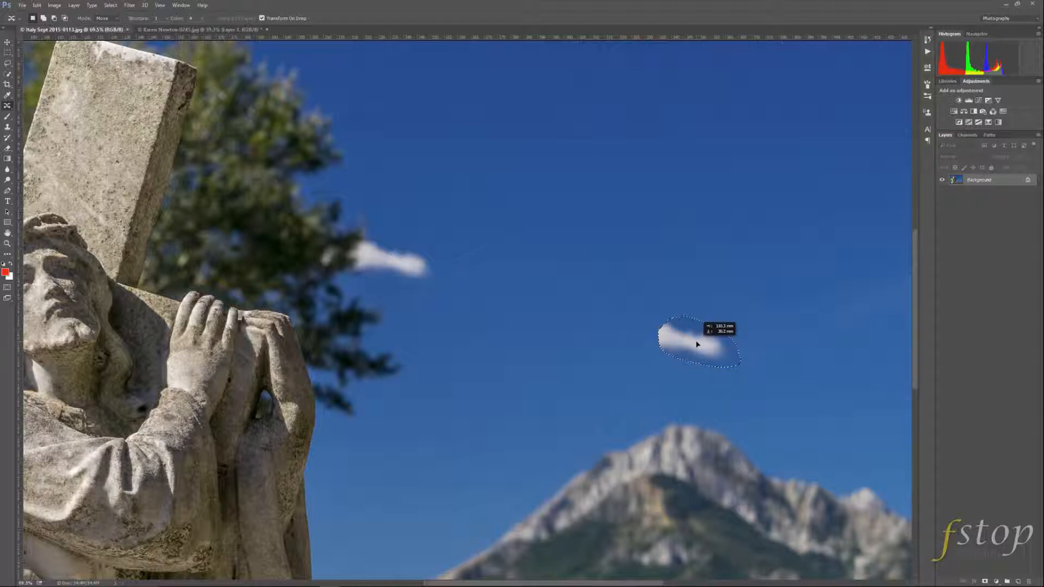
{"action": "left_click_drag", "start_coordinate": [697, 344], "coordinate": [698, 345]}
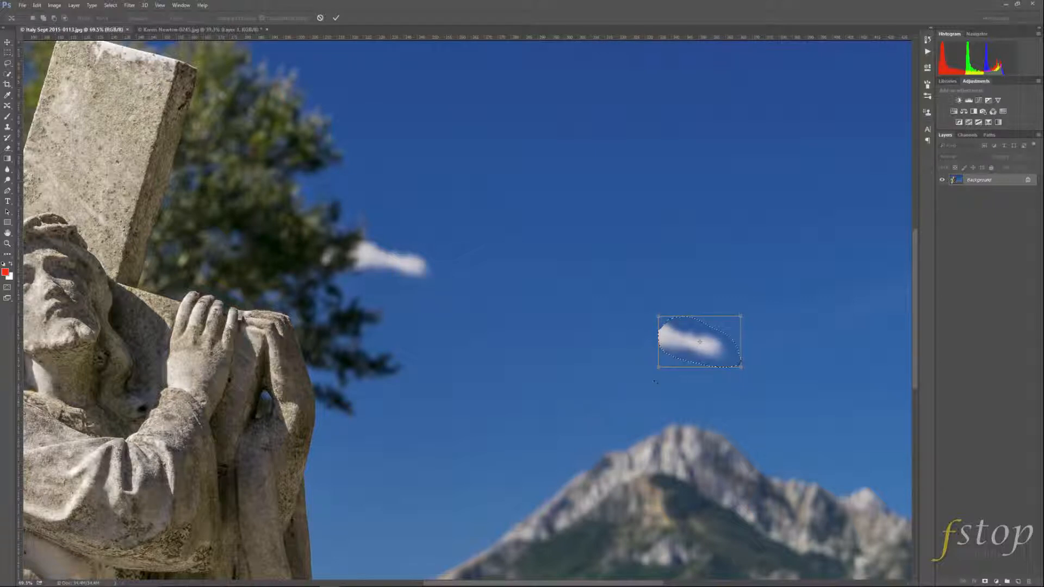
{"action": "mouse_move", "coordinate": [658, 368]}
{"action": "left_mouse_down"}
{"action": "mouse_move", "coordinate": [627, 385]}
{"action": "mouse_move", "coordinate": [647, 375]}
{"action": "left_mouse_up"}
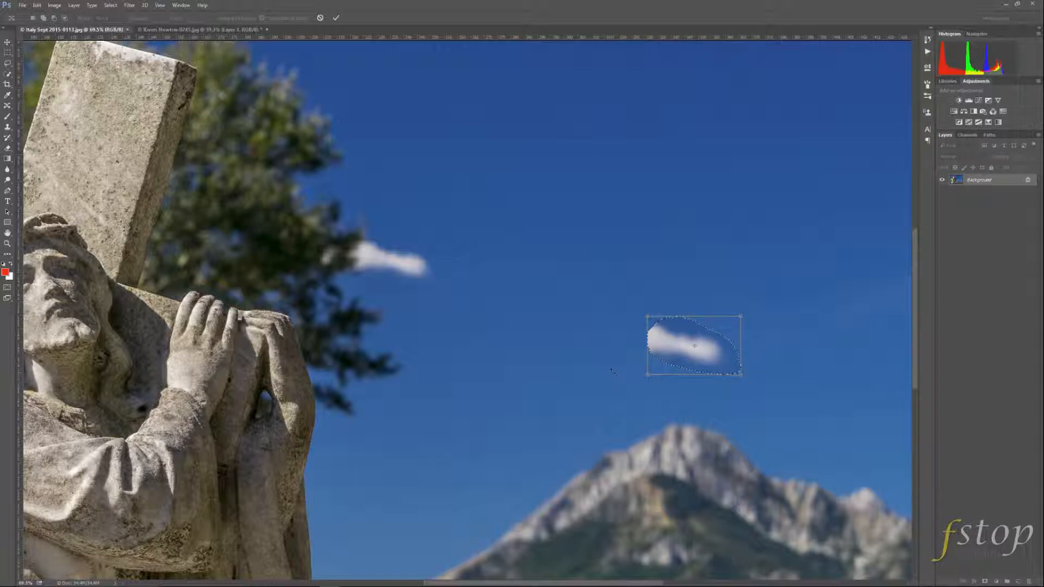
{"action": "left_click", "coordinate": [336, 18]}
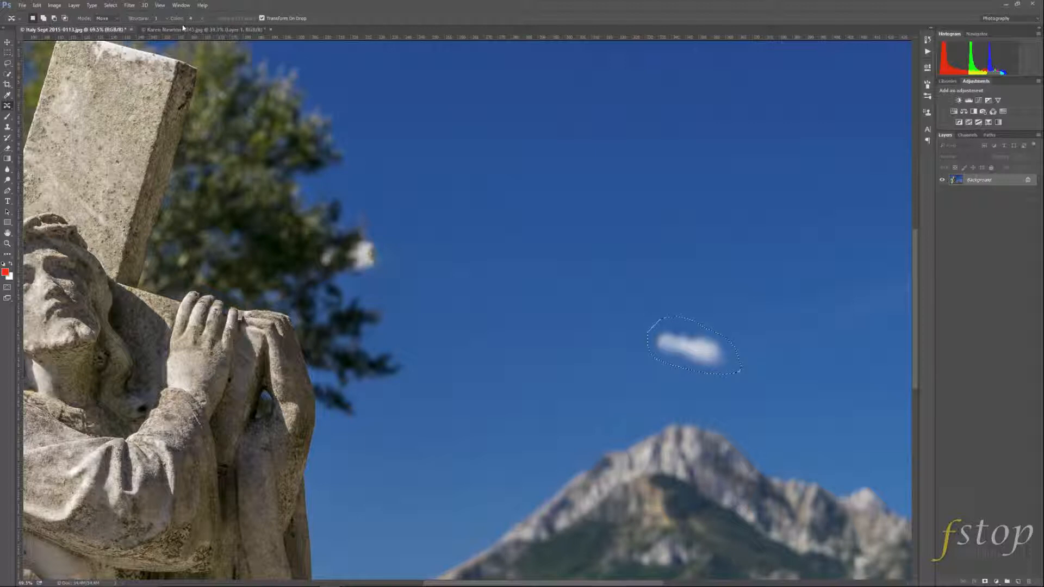
Step: Hide the selection edges around the moved cloud and try Structure values between 1 and 7, ending at 1
{"action": "key", "text": "ctrl+h"}
{"action": "left_click_drag", "start_coordinate": [634, 314], "coordinate": [656, 340]}
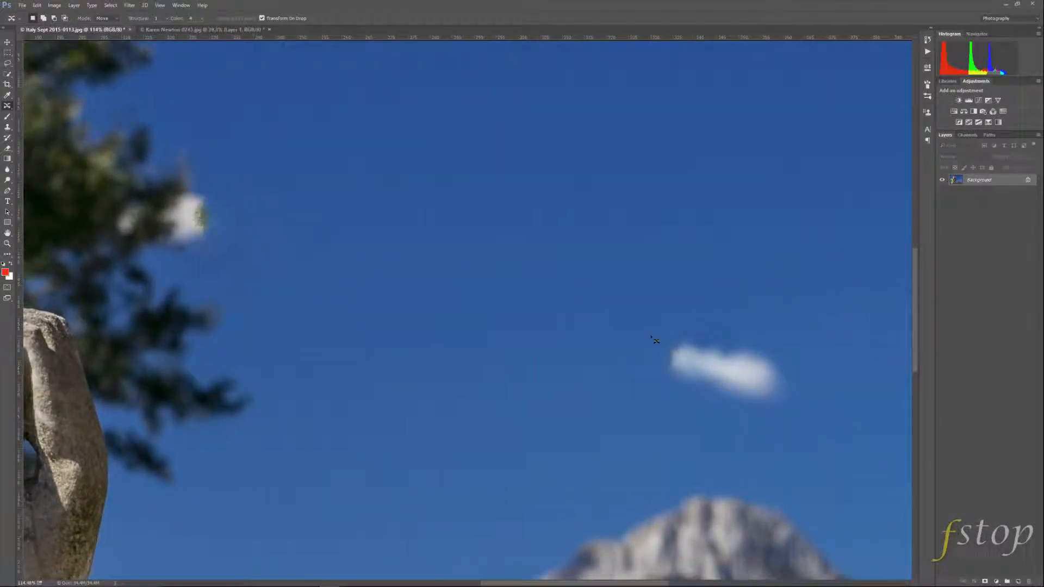
{"action": "left_click", "coordinate": [167, 19]}
{"action": "left_click_drag", "start_coordinate": [166, 29], "coordinate": [207, 31]}
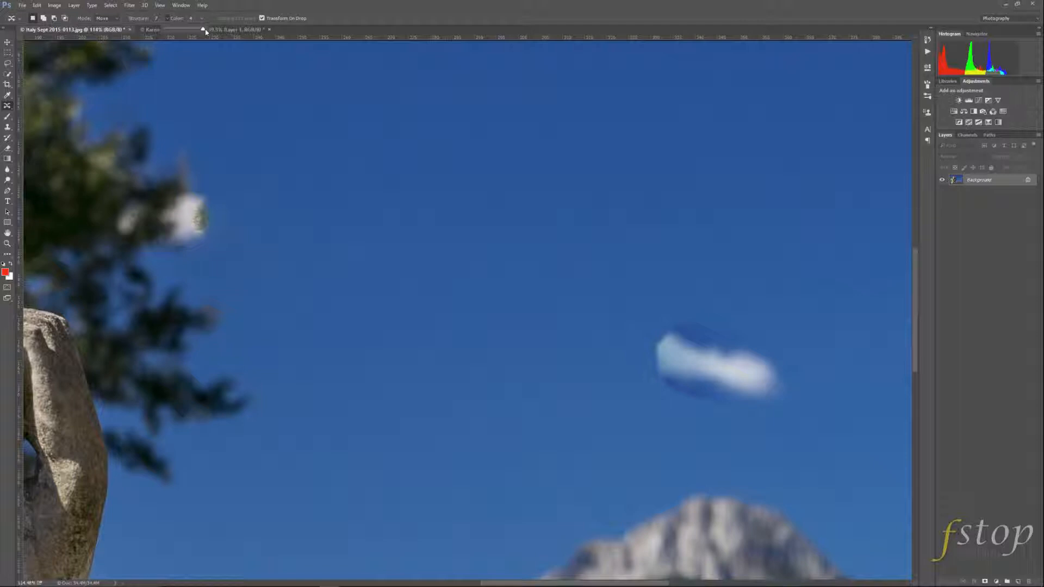
{"action": "left_click_drag", "start_coordinate": [206, 31], "coordinate": [165, 31]}
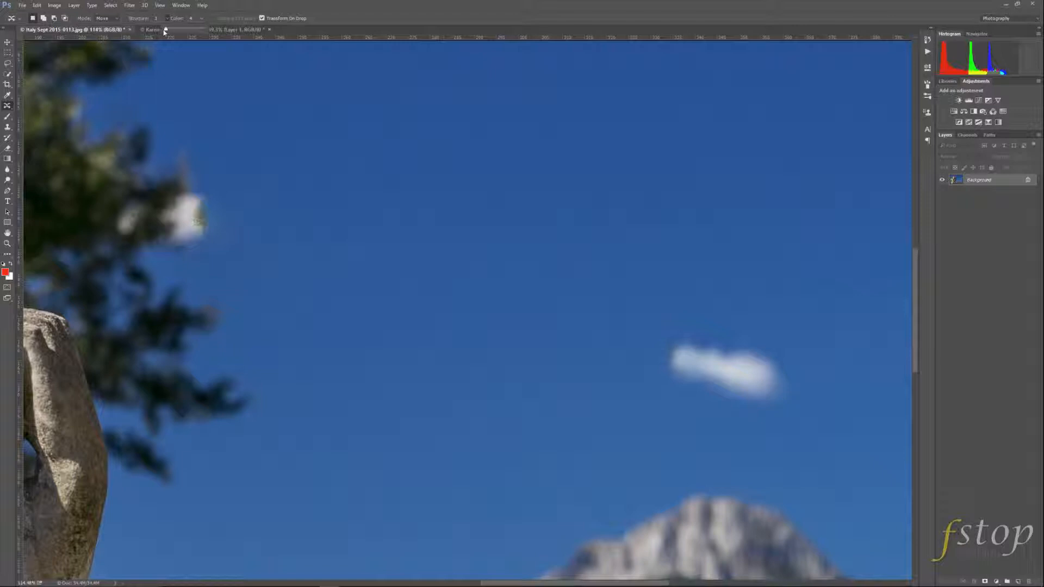
{"action": "left_click_drag", "start_coordinate": [165, 31], "coordinate": [177, 32]}
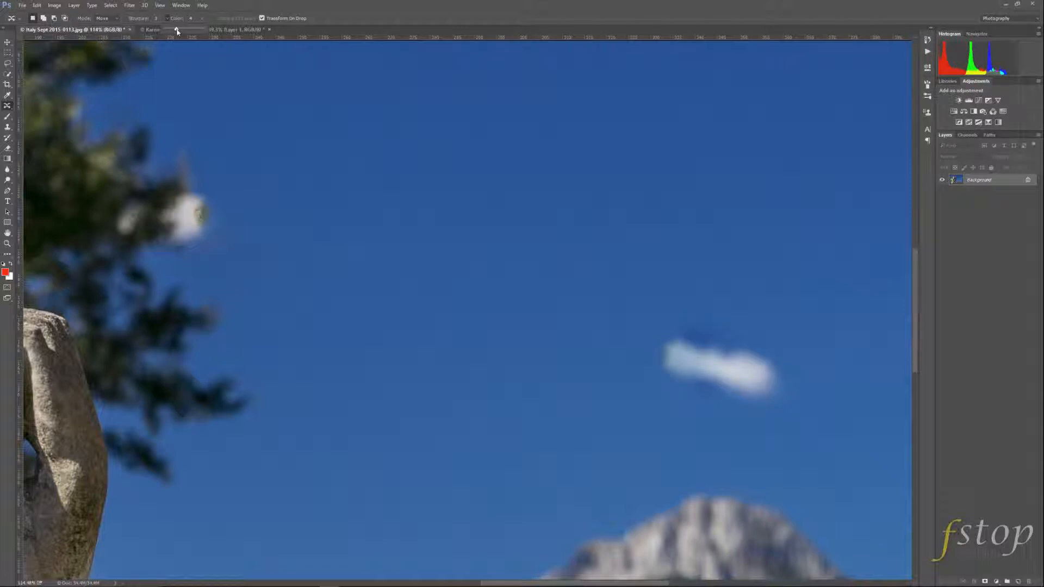
{"action": "left_click_drag", "start_coordinate": [177, 31], "coordinate": [167, 31]}
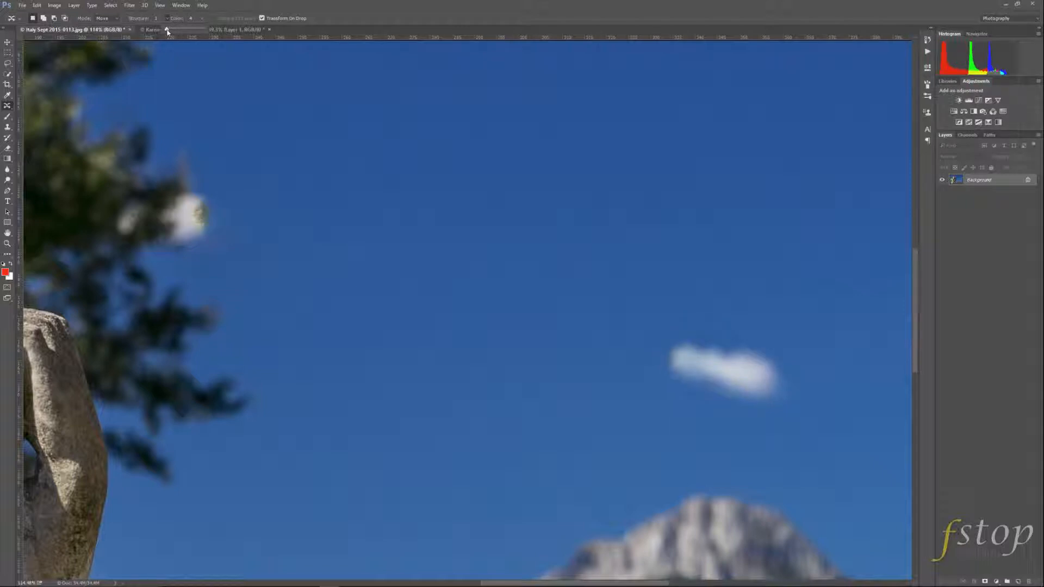
Step: Try the moved cloud's Color adaptation at 0 and 10, settle on a mid-range value and clear the selection
{"action": "left_click", "coordinate": [202, 19]}
{"action": "left_click_drag", "start_coordinate": [202, 26], "coordinate": [185, 31]}
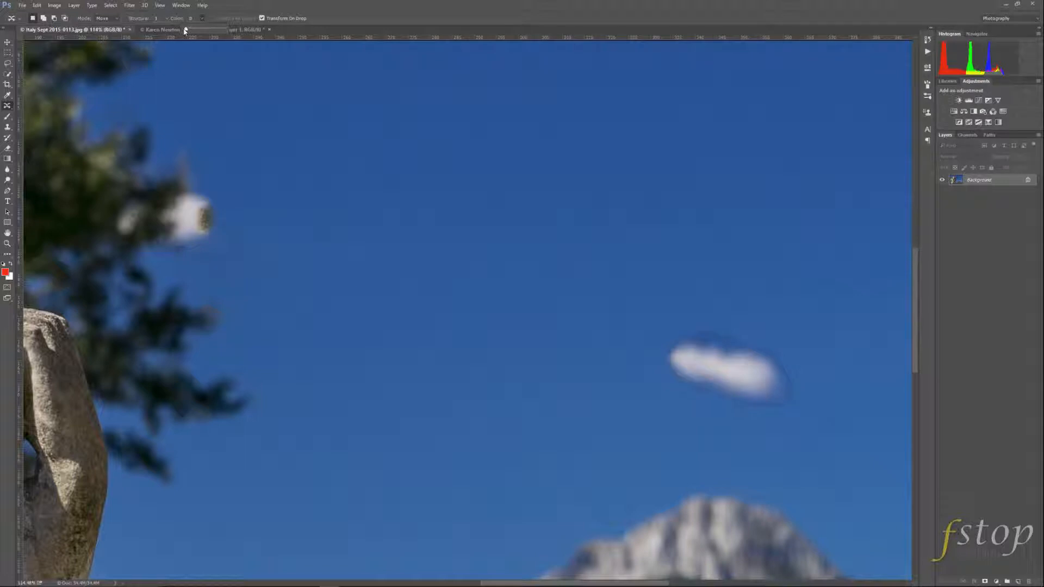
{"action": "left_click_drag", "start_coordinate": [197, 31], "coordinate": [225, 30]}
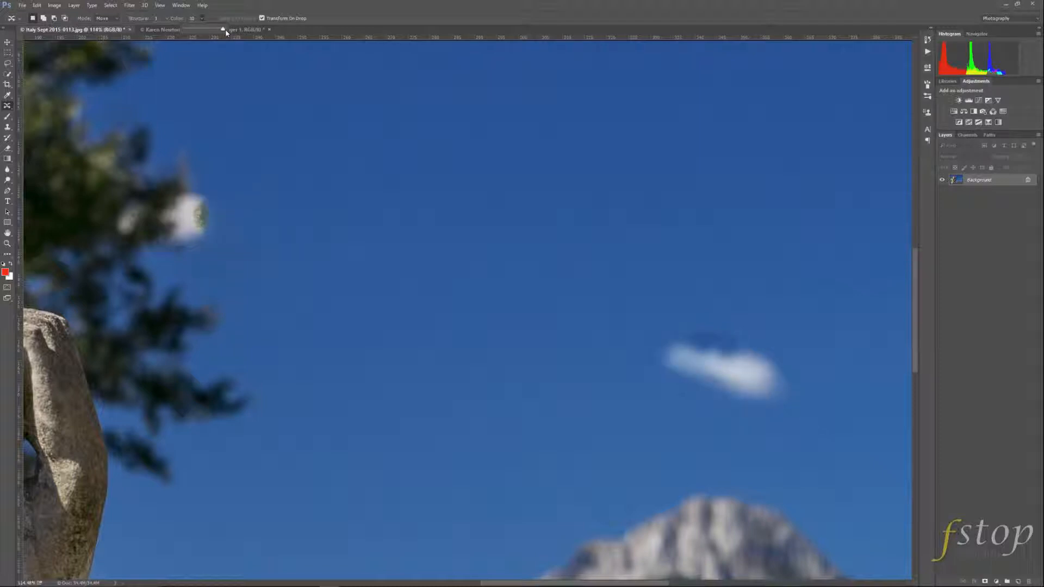
{"action": "left_click_drag", "start_coordinate": [226, 31], "coordinate": [207, 31]}
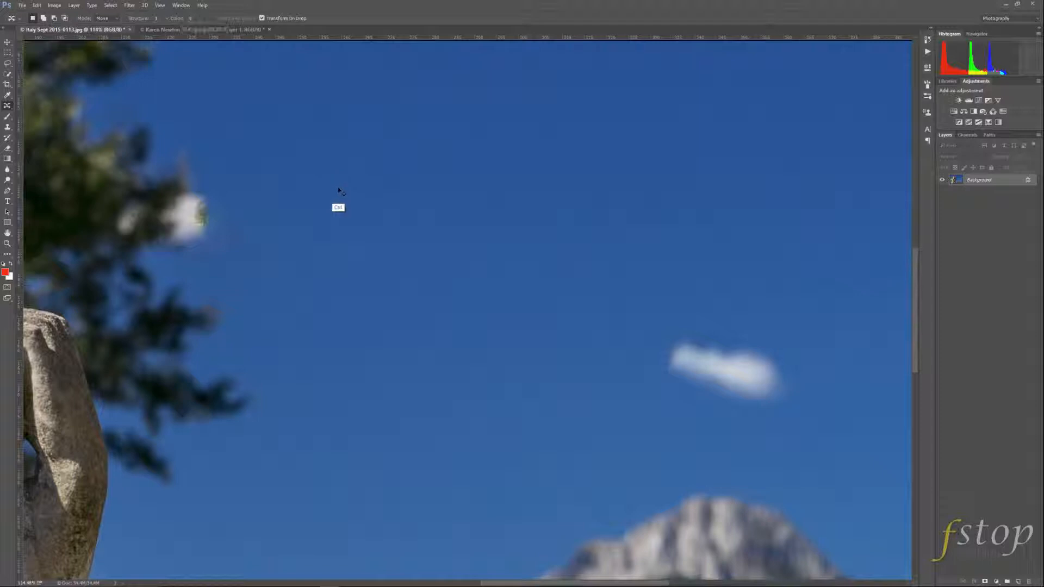
{"action": "key", "text": "ctrl+z"}
{"action": "key", "text": "ctrl+d"}
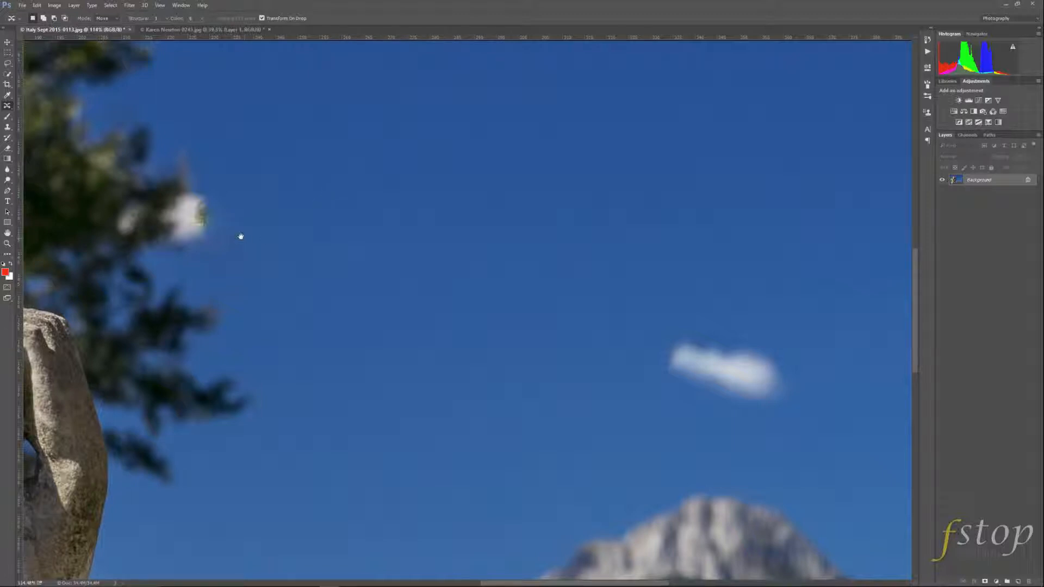
Step: Outline the leftover cloud fragment at the tree's edge with the Patch tool and replace it with foliage from higher in the tree
{"action": "left_click_drag", "start_coordinate": [241, 237], "coordinate": [429, 282]}
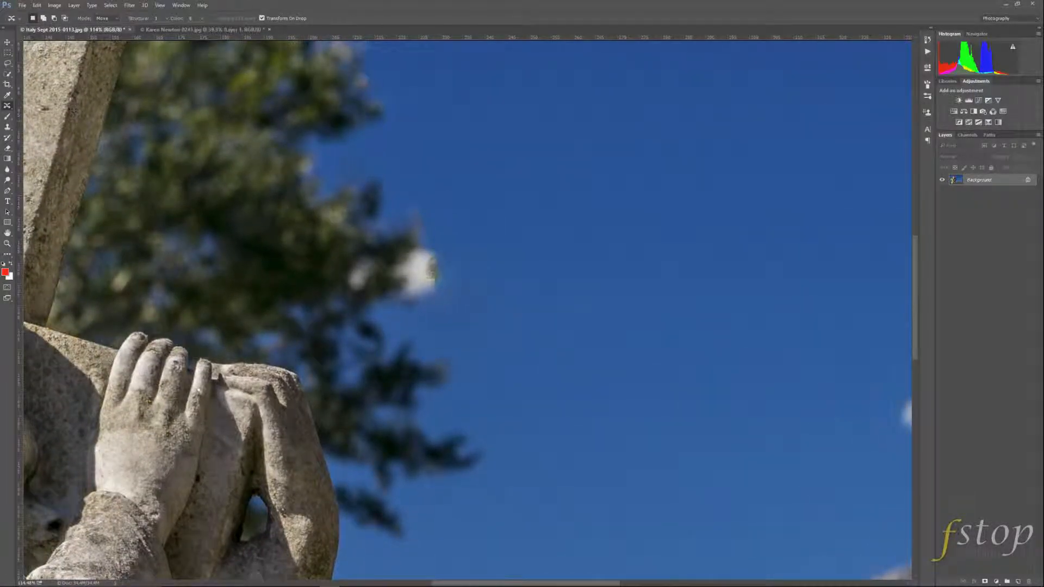
{"action": "left_click", "coordinate": [15, 108]}
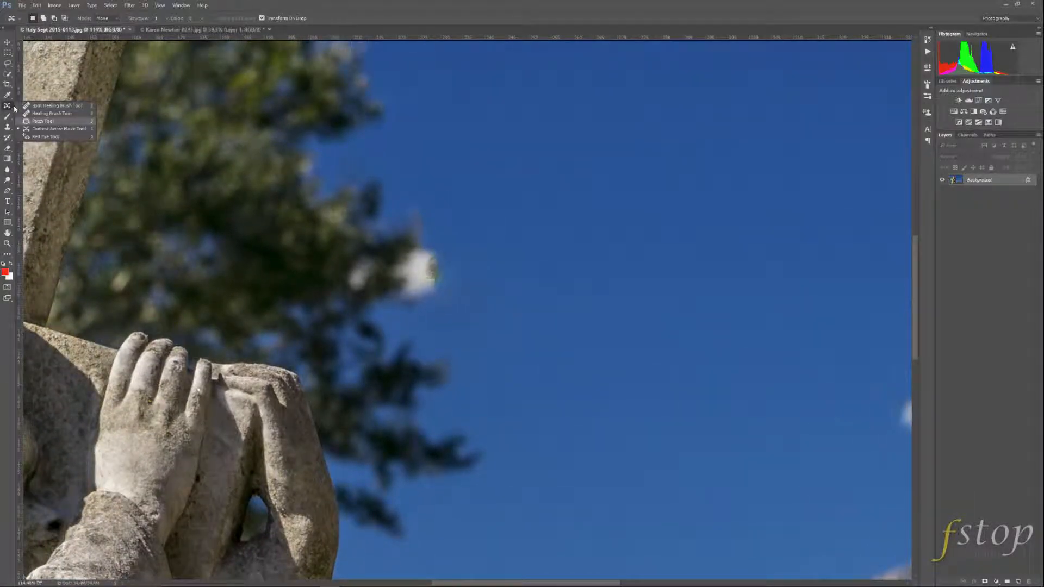
{"action": "left_click", "coordinate": [42, 121]}
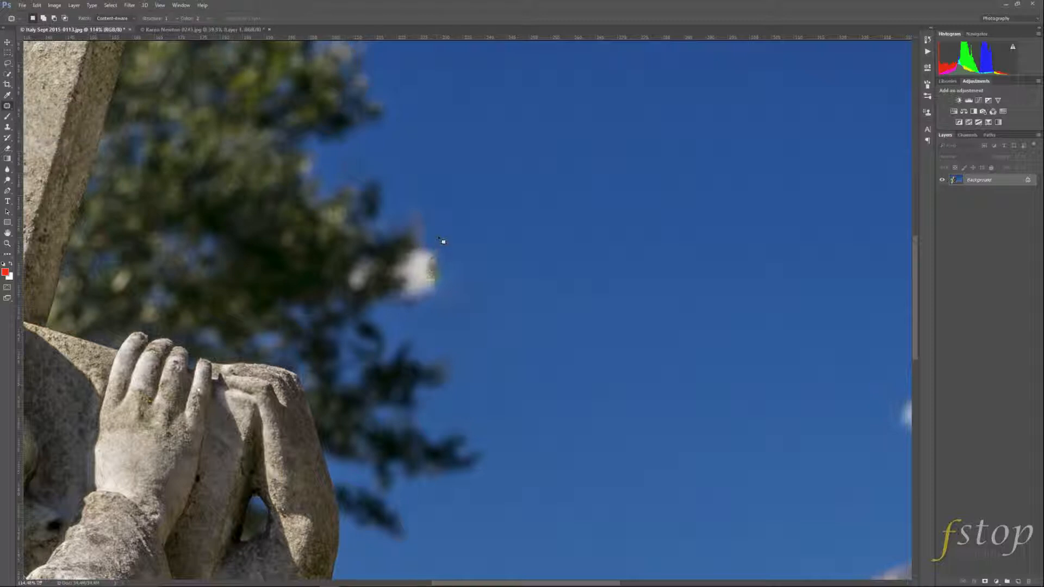
{"action": "mouse_move", "coordinate": [435, 235]}
{"action": "left_mouse_down"}
{"action": "mouse_move", "coordinate": [353, 256]}
{"action": "mouse_move", "coordinate": [336, 268]}
{"action": "mouse_move", "coordinate": [342, 295]}
{"action": "mouse_move", "coordinate": [414, 319]}
{"action": "mouse_move", "coordinate": [468, 298]}
{"action": "left_mouse_up"}
{"action": "left_click_drag", "start_coordinate": [457, 249], "coordinate": [436, 235]}
{"action": "mouse_move", "coordinate": [416, 276]}
{"action": "left_mouse_down"}
{"action": "mouse_move", "coordinate": [346, 249]}
{"action": "mouse_move", "coordinate": [293, 174]}
{"action": "mouse_move", "coordinate": [340, 100]}
{"action": "left_mouse_up"}
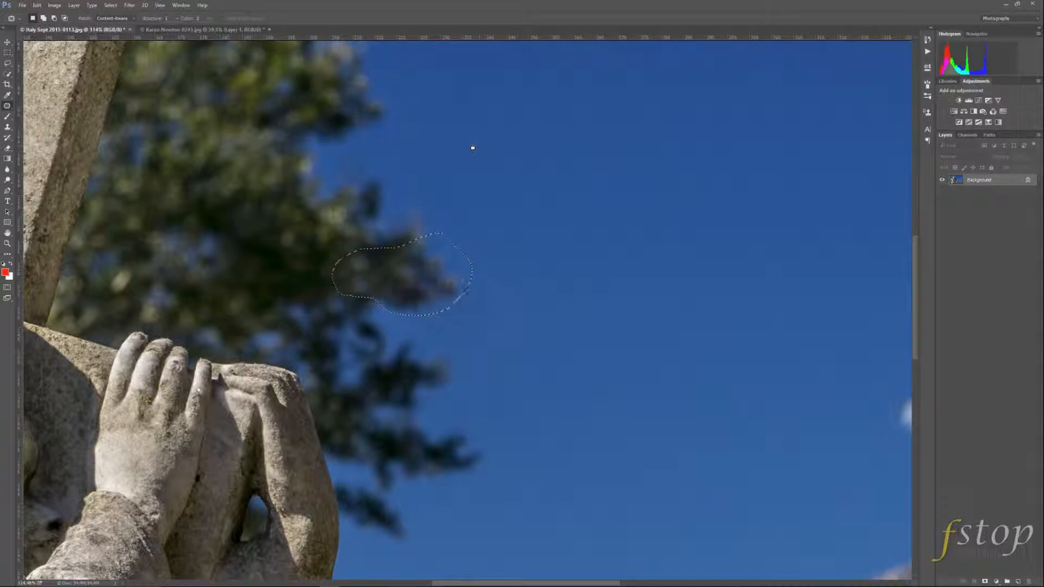
Step: Adjust the foliage patch's Color adaptation to a mid-range value, clear the selection and fit the whole photo in view
{"action": "left_click", "coordinate": [209, 19]}
{"action": "left_click_drag", "start_coordinate": [208, 25], "coordinate": [213, 31]}
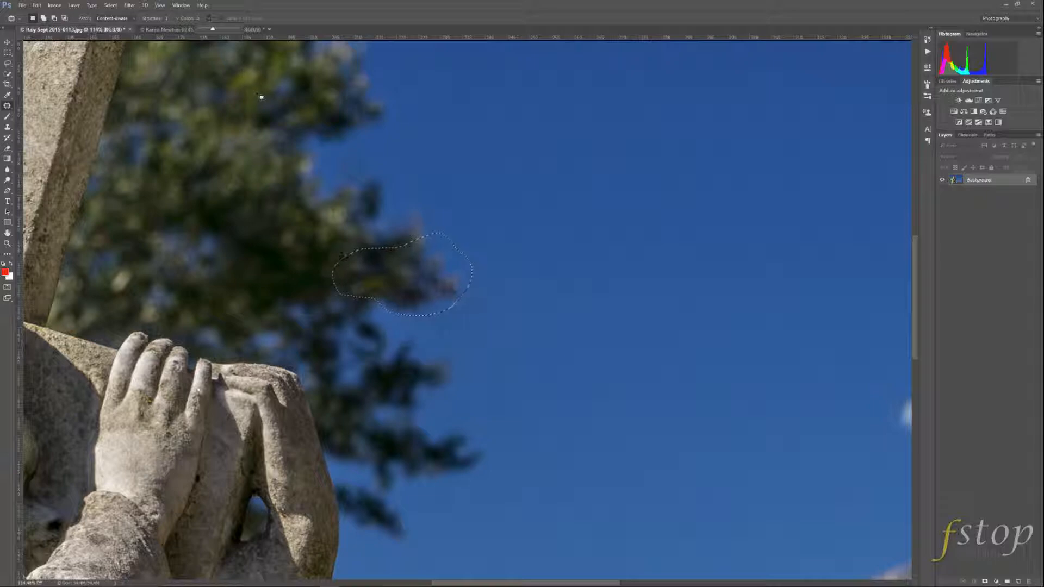
{"action": "key", "text": "ctrl+d"}
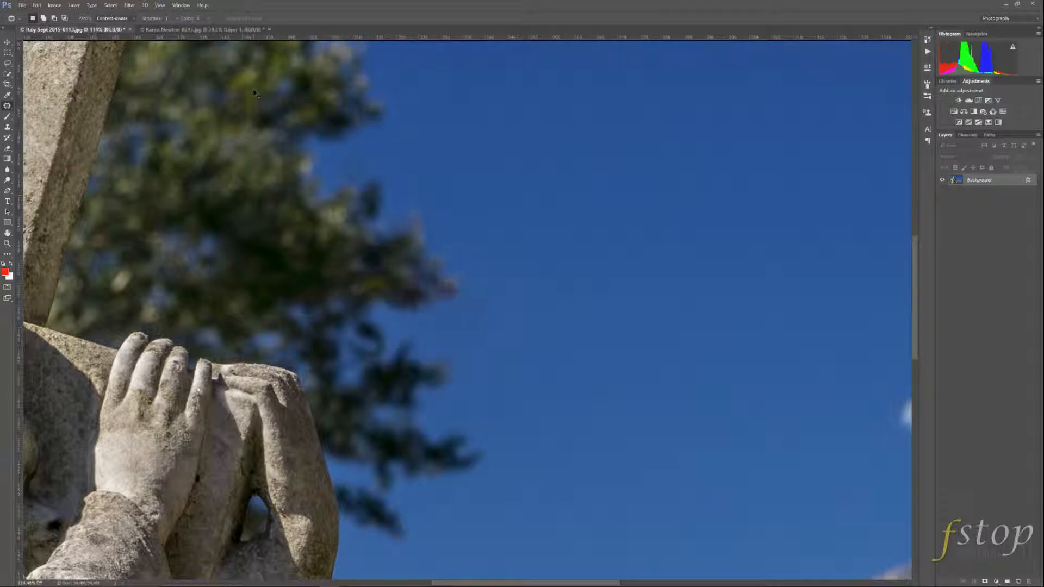
{"action": "key", "text": "ctrl+0"}
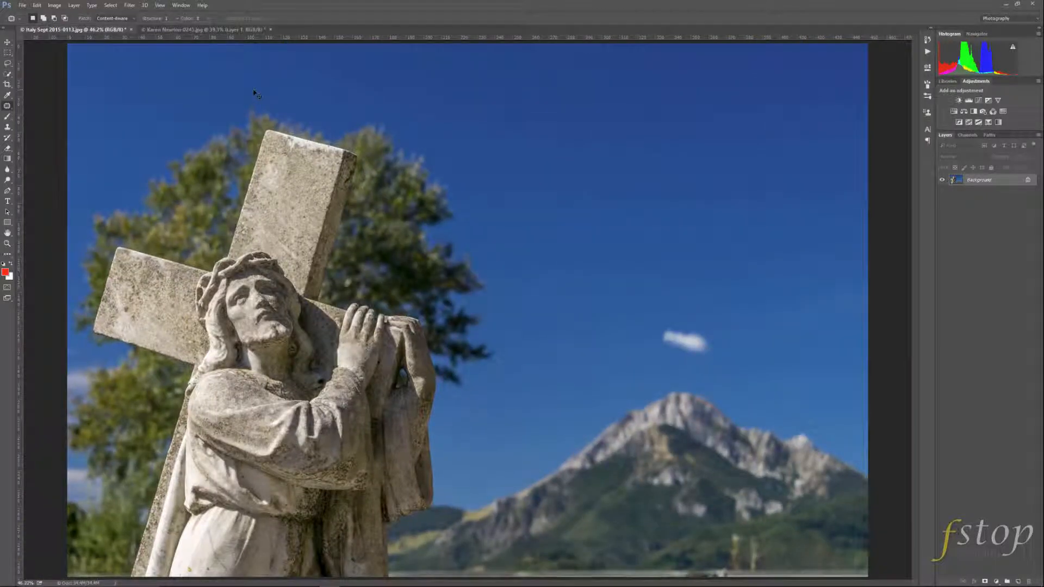